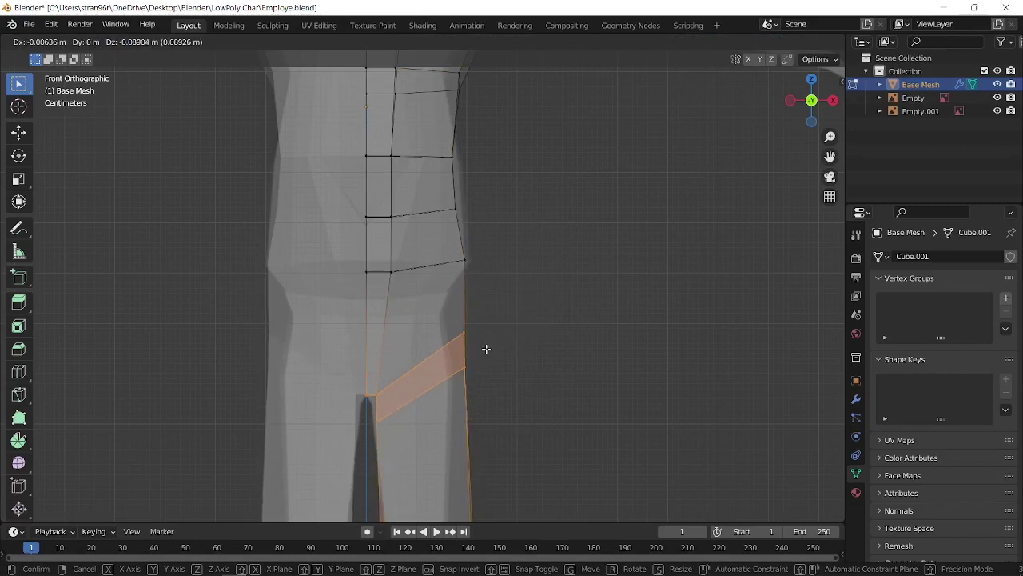
- Move the outer hip and crotch vertices of the upper leg to follow the body outline in front view
left_click_drag(453, 346, 492, 387)
key("g")
left_click(475, 397)
key("g")
left_click_drag(371, 386, 394, 434)
left_click(387, 417)
key("g")
left_click(390, 439)
- Select the vertices around the knee of the leg and rescale them
middle_click_drag(525, 214, 525, 117, "shift")
left_click_drag(372, 211, 502, 315)
key("s")
left_click(523, 244)
- Select the whole base mesh and merge its duplicate vertices by distance
scroll(523, 258, "up", 3)
middle_click_drag(525, 267, 477, 284)
left_click(377, 249, "alt")
scroll(473, 240, "down", 5)
key("a")
key("F3")
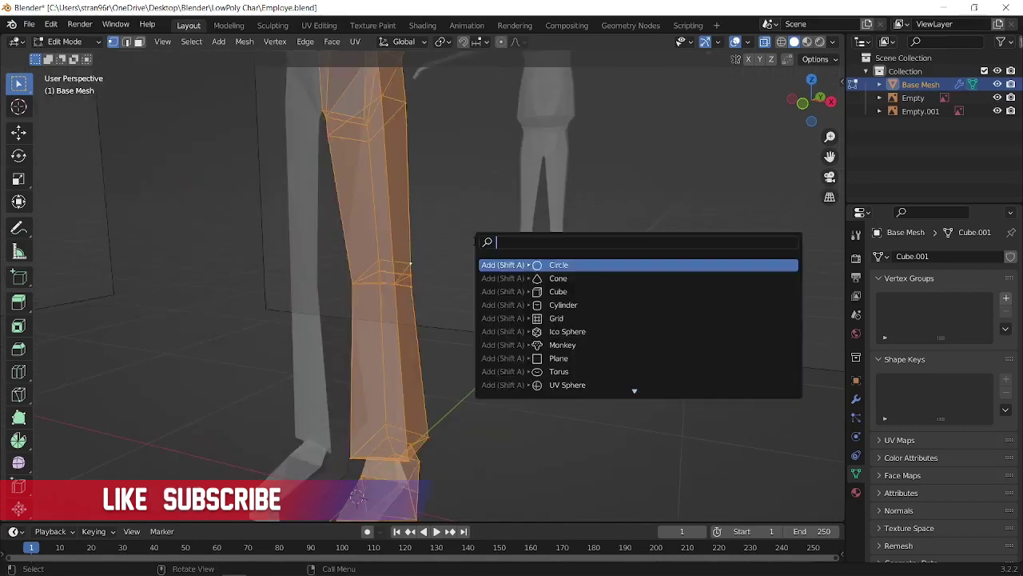
type("merge")
key("Return")
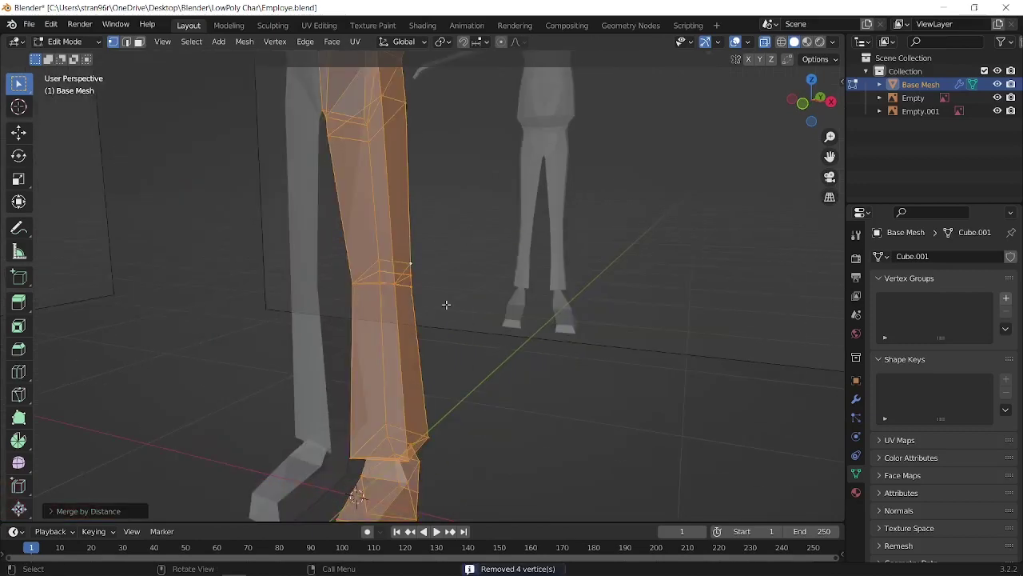
- Dissolve the surplus edges on the leg and the extra edge loop at the elbow
key("2")
key("alt+a")
key("ctrl+x")
scroll(418, 290, "down", 4)
middle_click_drag(468, 152, 477, 280, "shift")
scroll(478, 280, "up", 4)
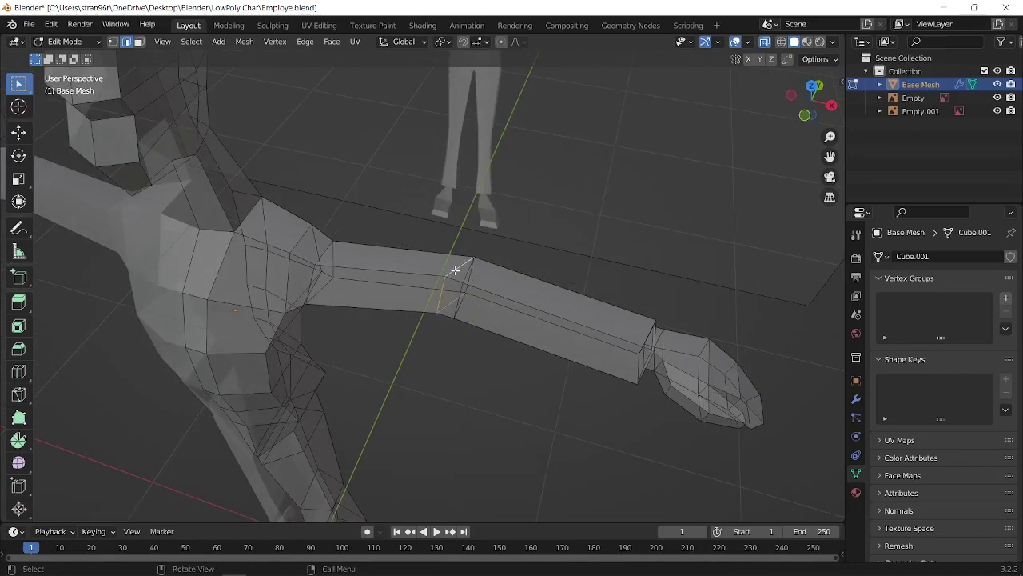
key("ctrl+x")
- Scale and reposition the knee edge loop in front view to fit the leg reference
scroll(456, 270, "down", 5)
key("KP_1")
key("1")
scroll(416, 288, "up", 5)
middle_click_drag(271, 427, 311, 260, "shift")
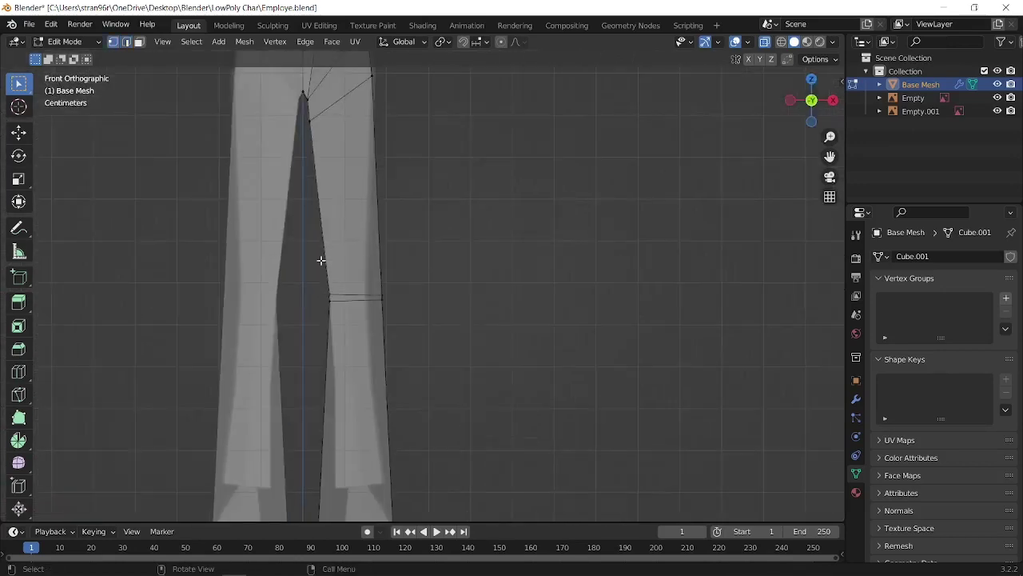
scroll(491, 272, "up", 2)
key("a")
key("s")
left_click(451, 267)
key("g")
left_click(445, 271)
key("s")
left_click(450, 272)
- Scale the trouser-hem and ankle edge loops of the lower leg in front view
middle_click_drag(450, 272, 472, 68, "shift")
scroll(361, 386, "down", 1)
key("r")
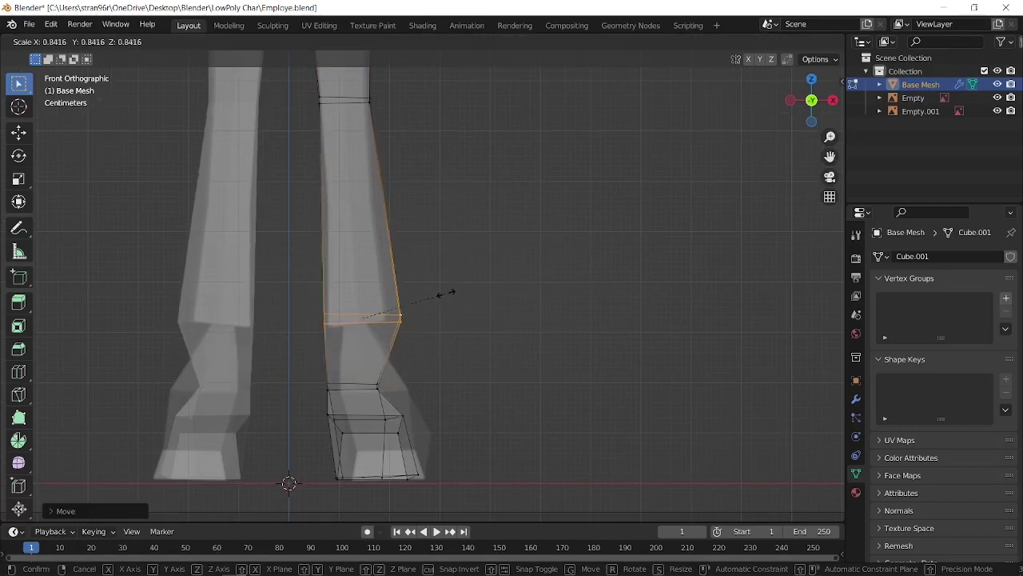
key("Escape")
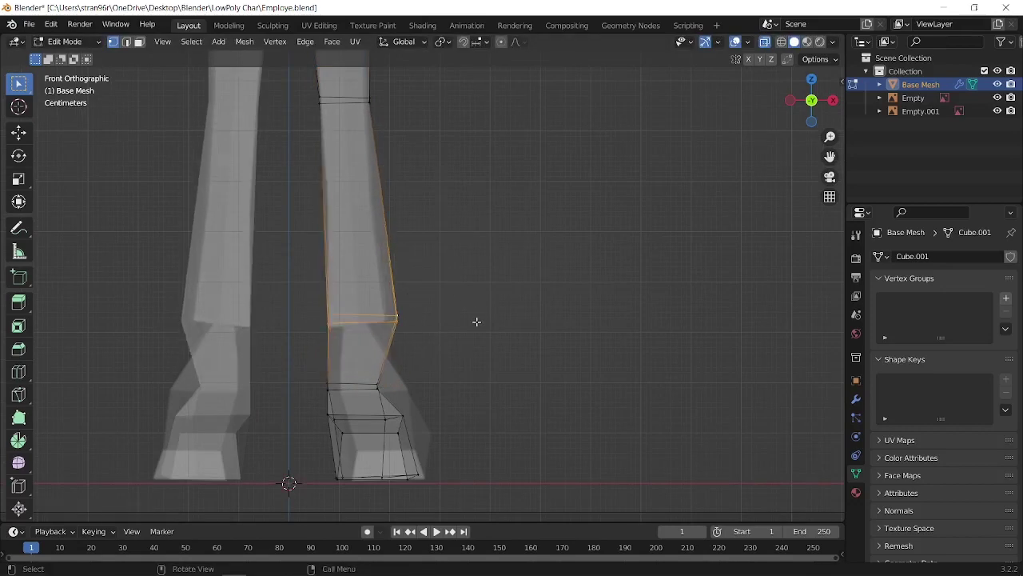
left_click(344, 385, "alt")
key("s")
left_click(445, 396)
left_click(375, 324, "alt")
key("s")
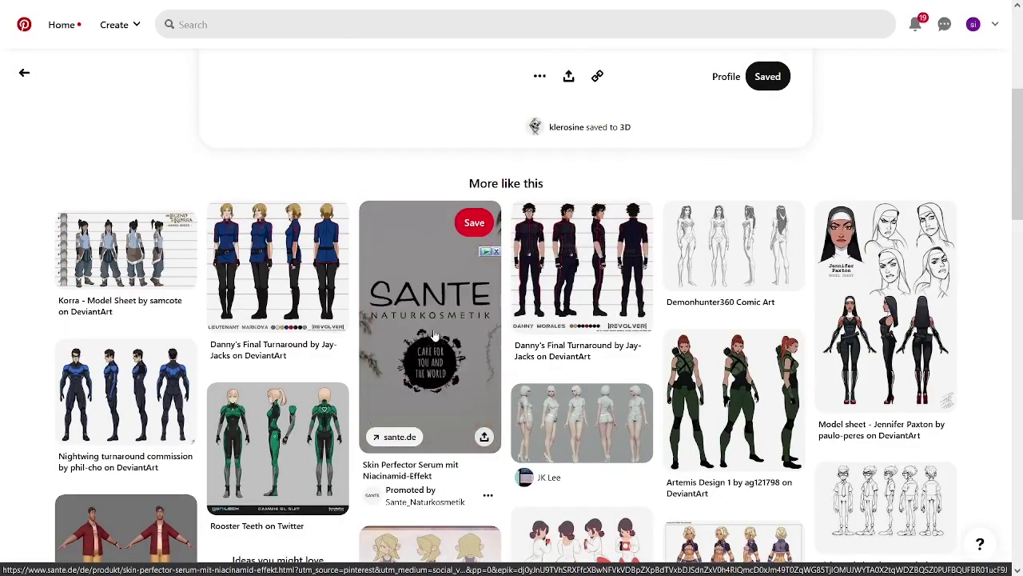
- Browse character turnaround sheets on Pinterest, opening the MAUDE and Vicious Circle pins
scroll(433, 335, "down", 8)
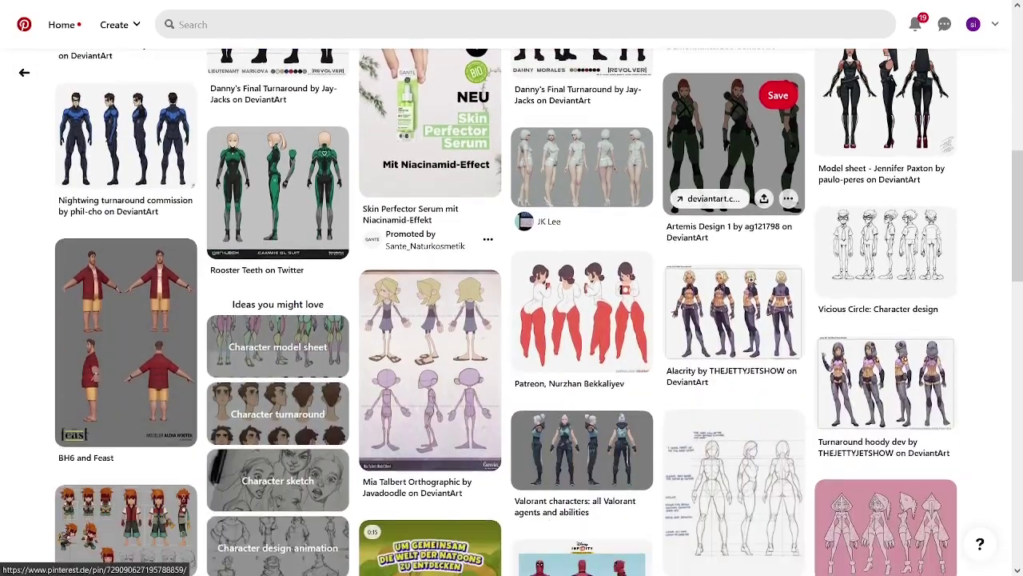
scroll(752, 284, "down", 4)
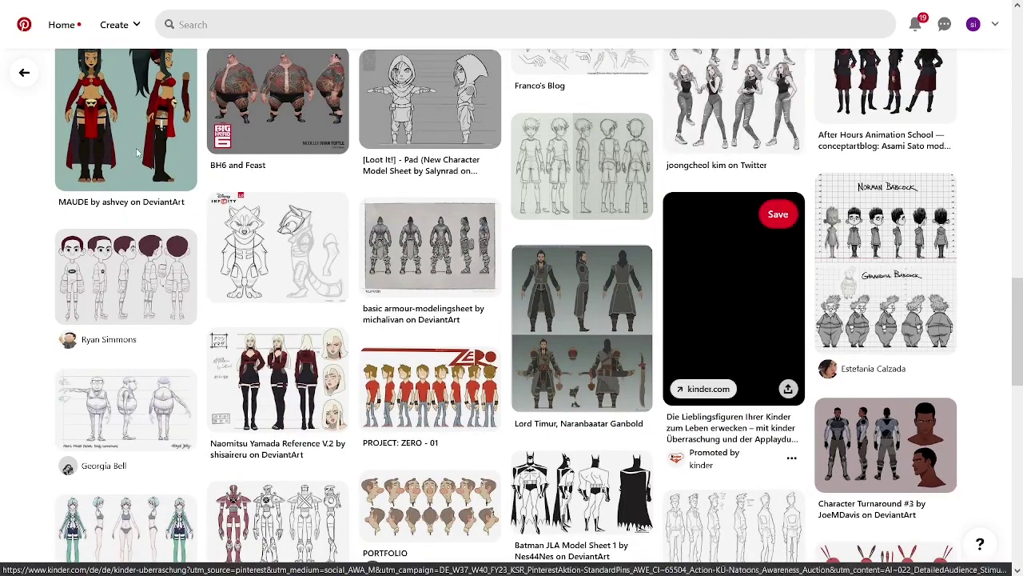
left_click(138, 152)
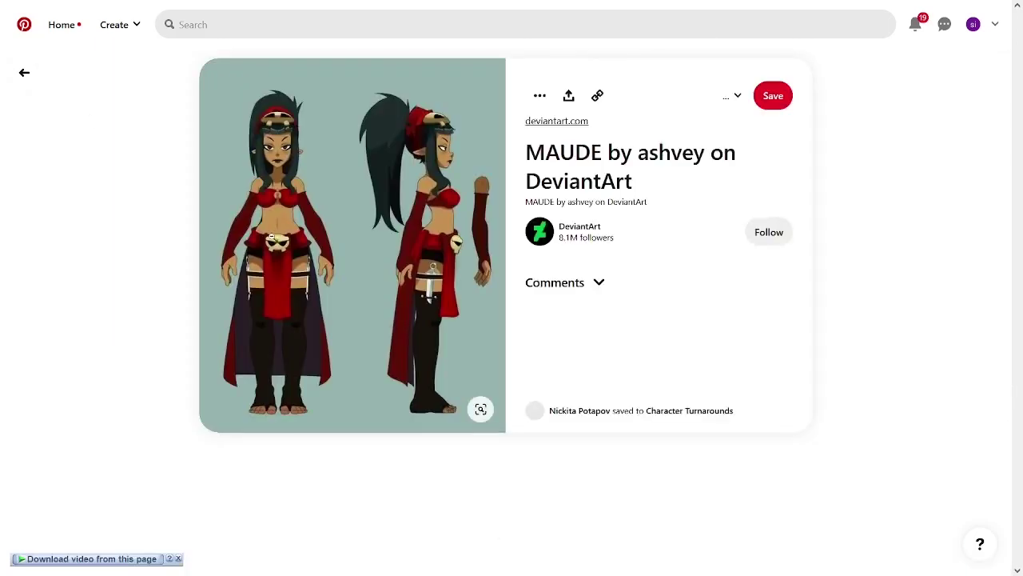
scroll(857, 192, "down", 3)
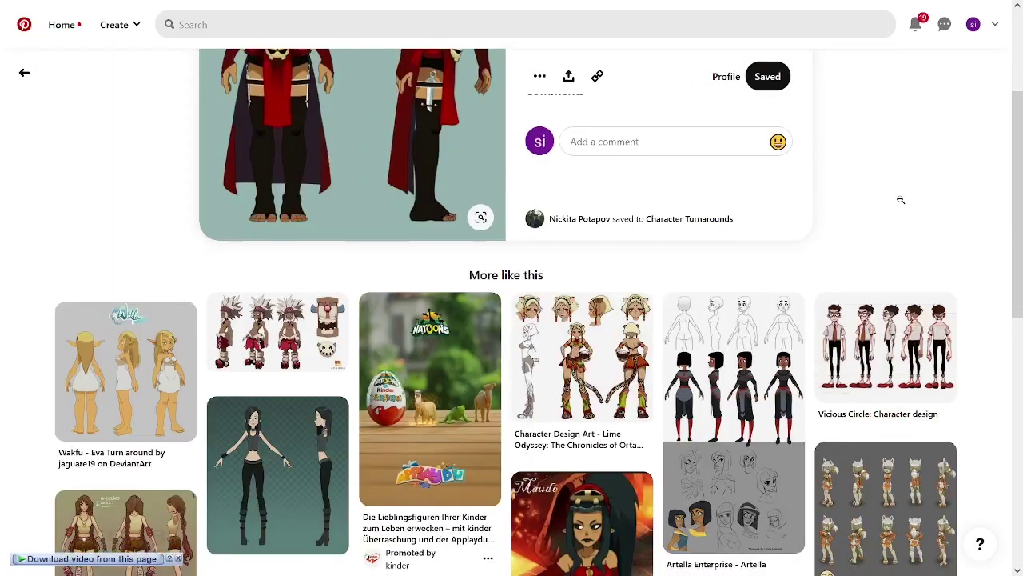
left_click(880, 328)
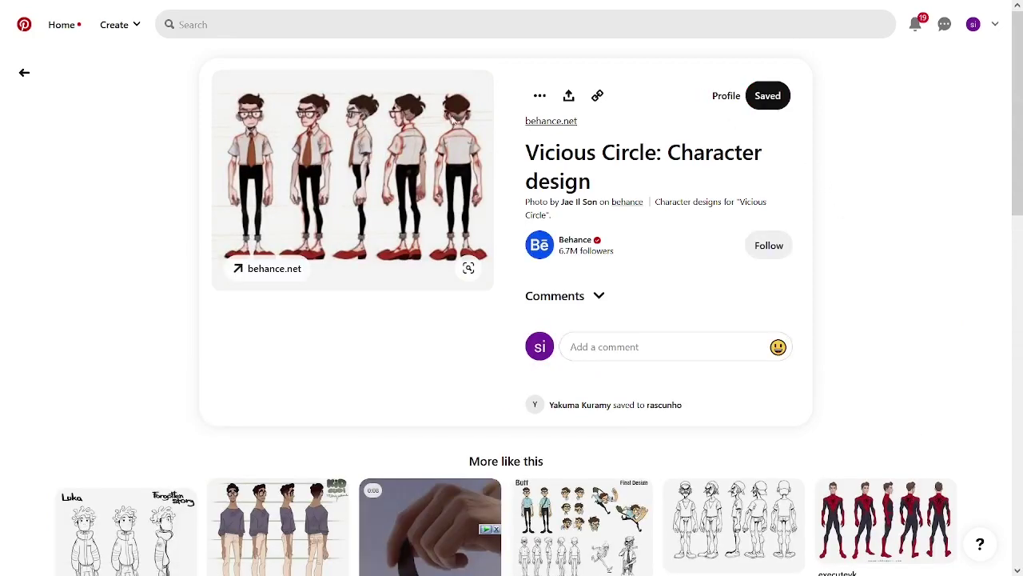
scroll(897, 345, "down", 4)
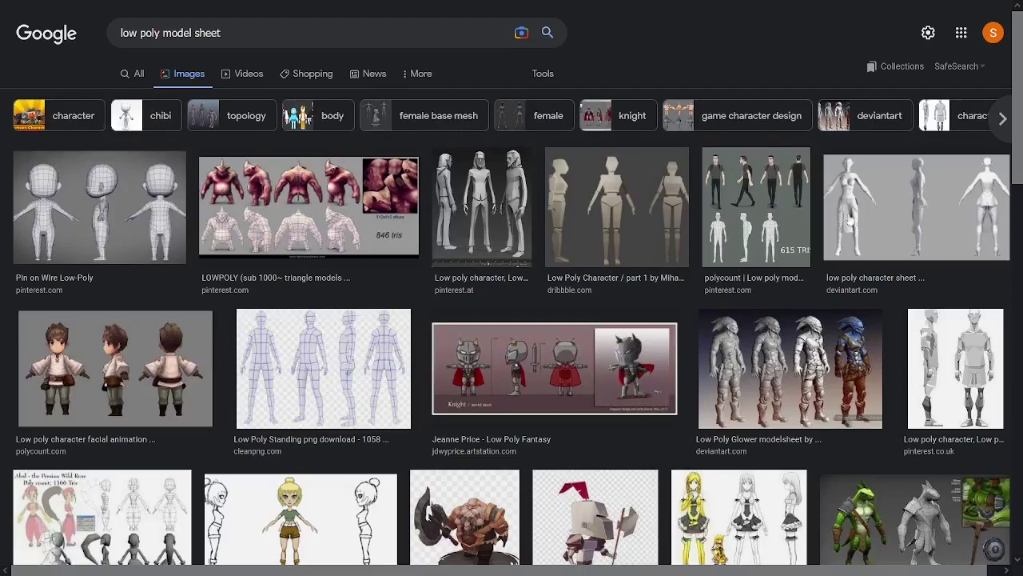
- Examine the Google Images results for low poly model sheets and the Elisha low-poly artwork on ArtStation
scroll(901, 210, "down", 9)
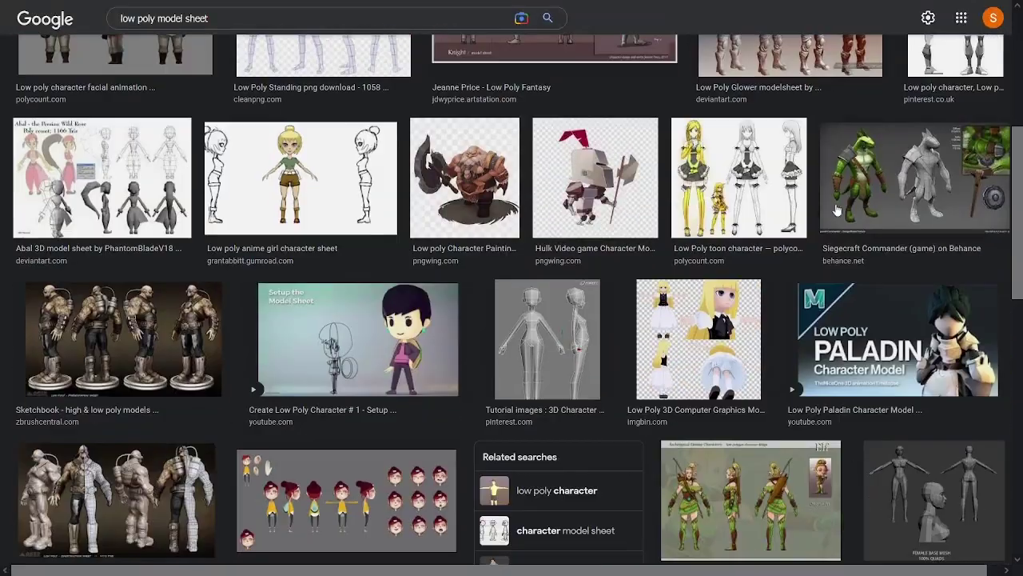
scroll(901, 210, "down", 10)
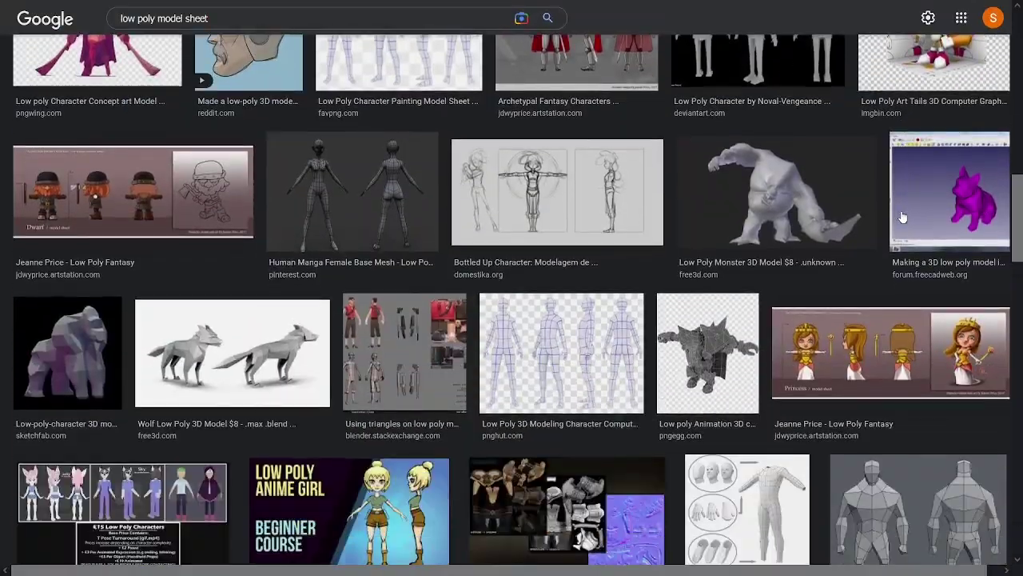
scroll(902, 216, "down", 7)
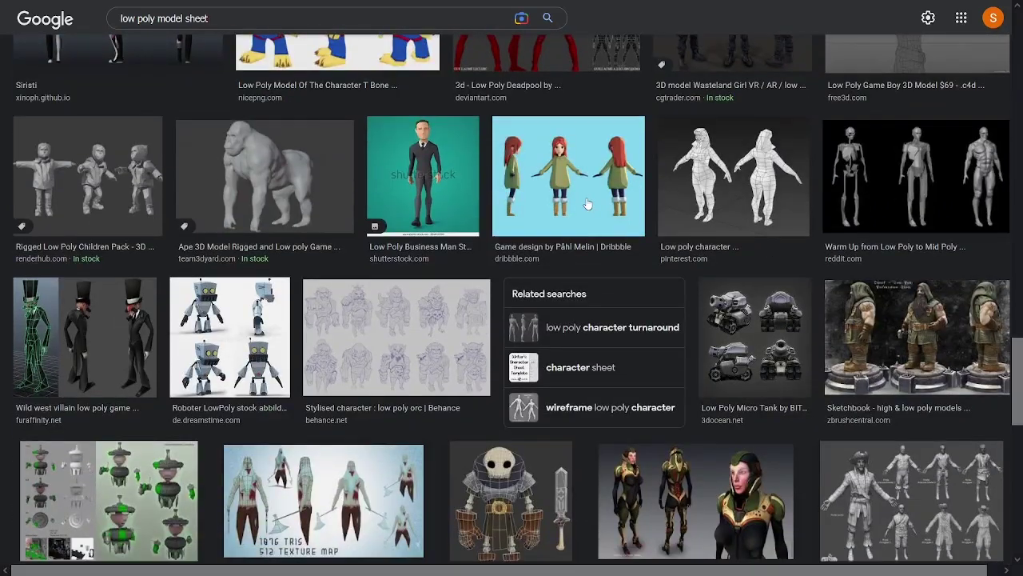
left_click(586, 204)
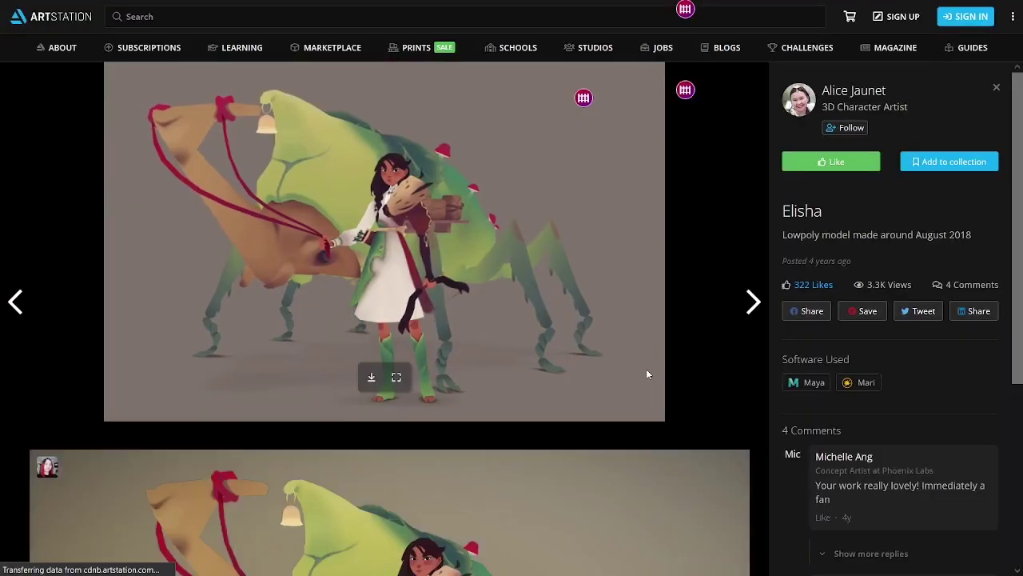
scroll(647, 373, "down", 5)
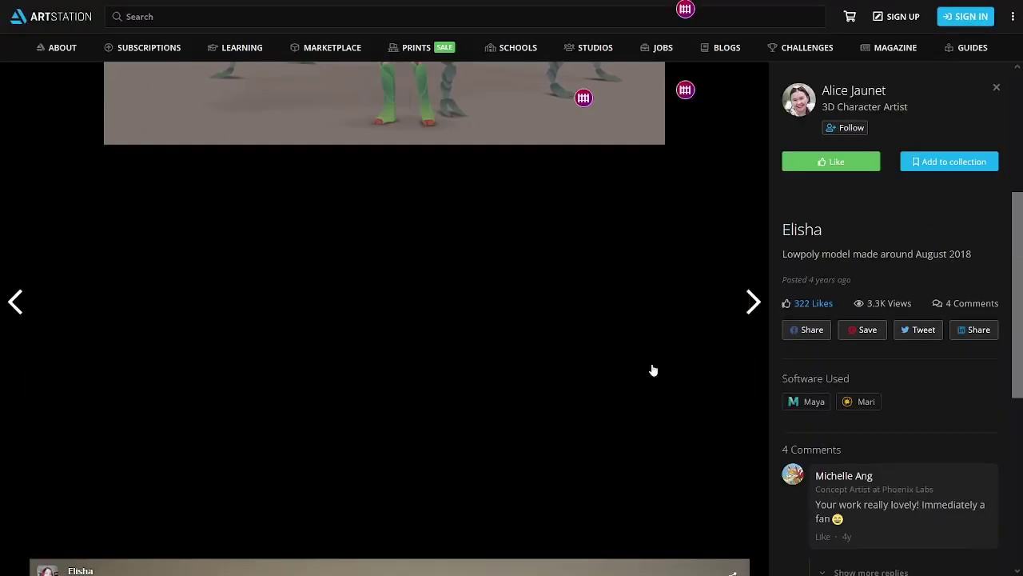
scroll(654, 367, "up", 1)
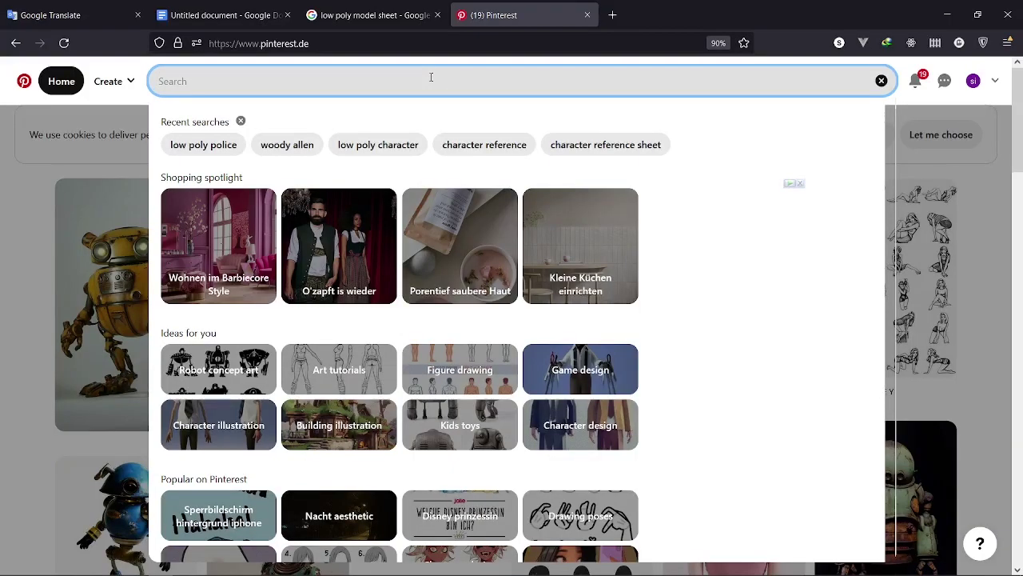
- Search Pinterest for "low poly model sheet" and look through the resulting pins
type("low poly model sheet")
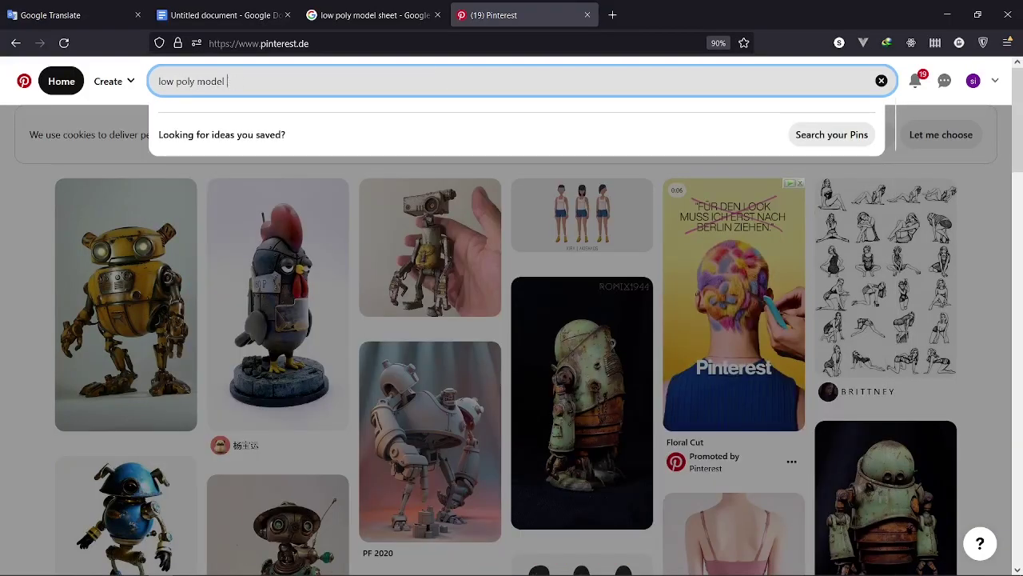
key("Return")
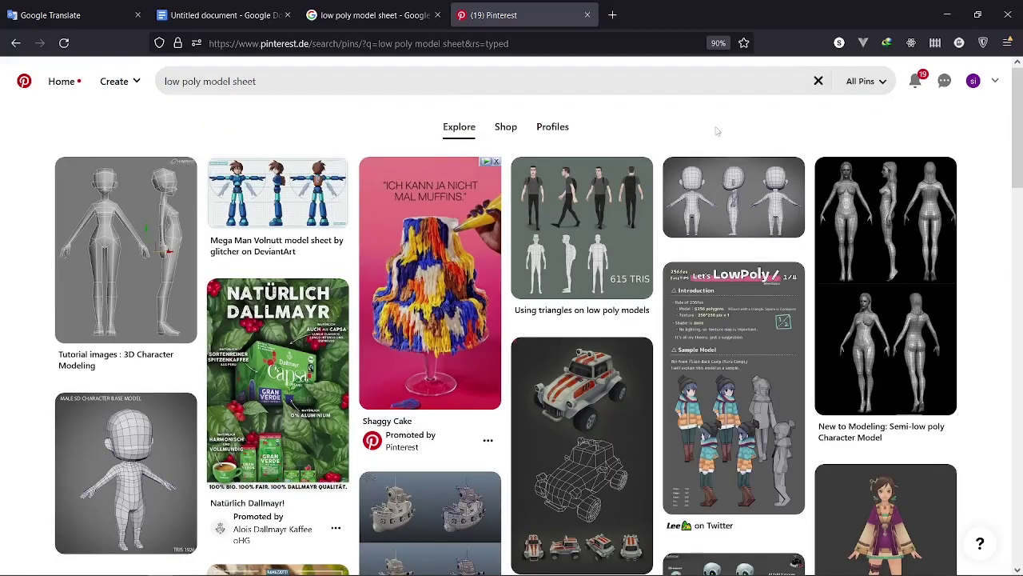
scroll(1014, 147, "down", 15)
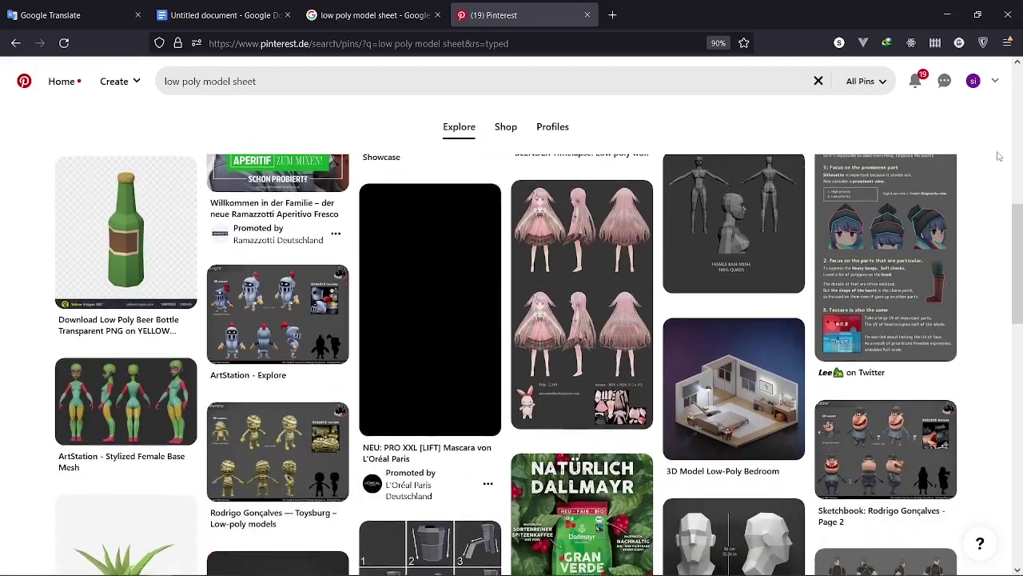
scroll(998, 155, "down", 10)
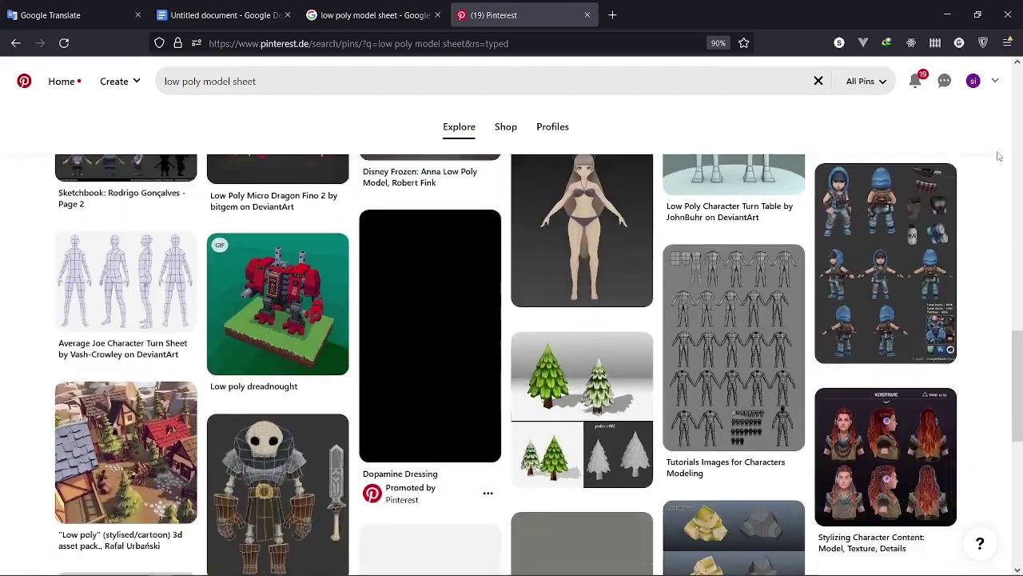
scroll(998, 156, "down", 3)
scroll(998, 156, "up", 7)
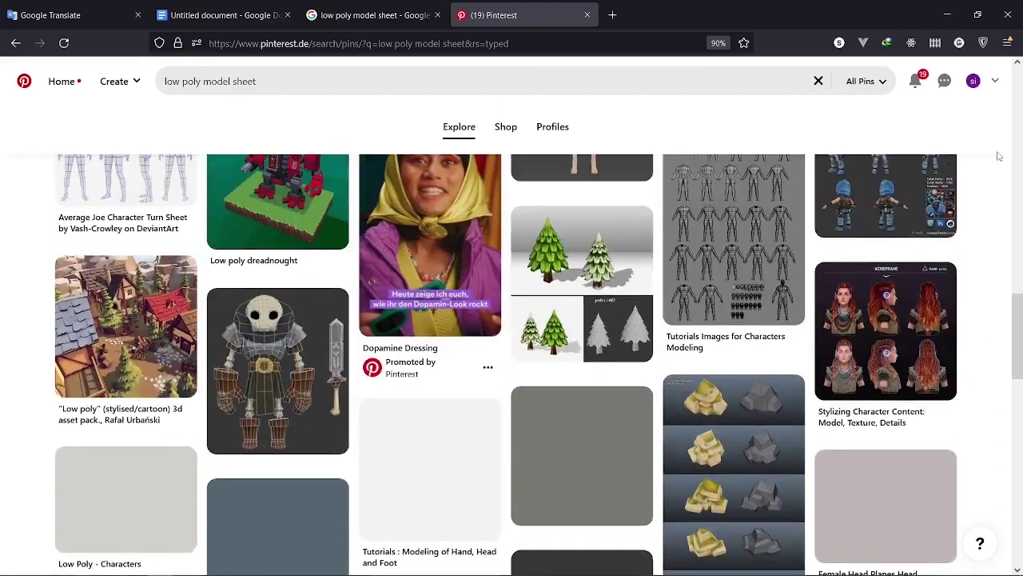
scroll(998, 156, "up", 15)
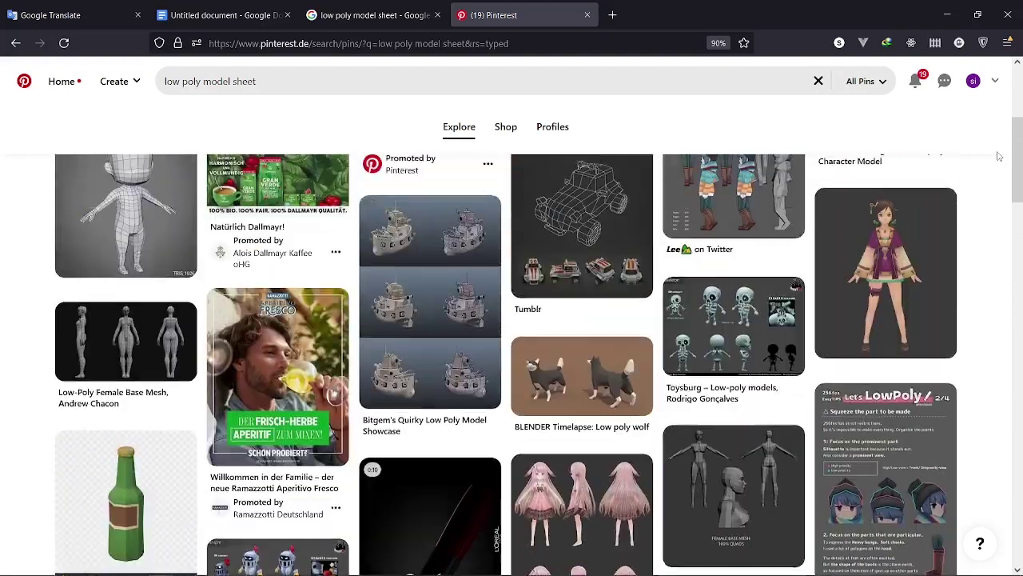
scroll(997, 156, "up", 1)
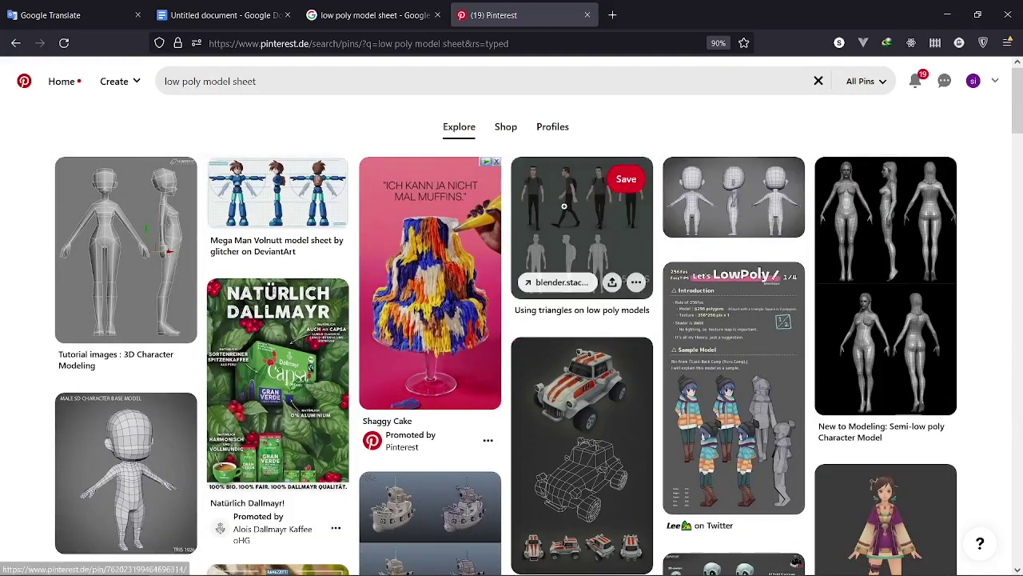
- Open the "Using triangles on low poly models" pin and look at its related pins
left_click(578, 227)
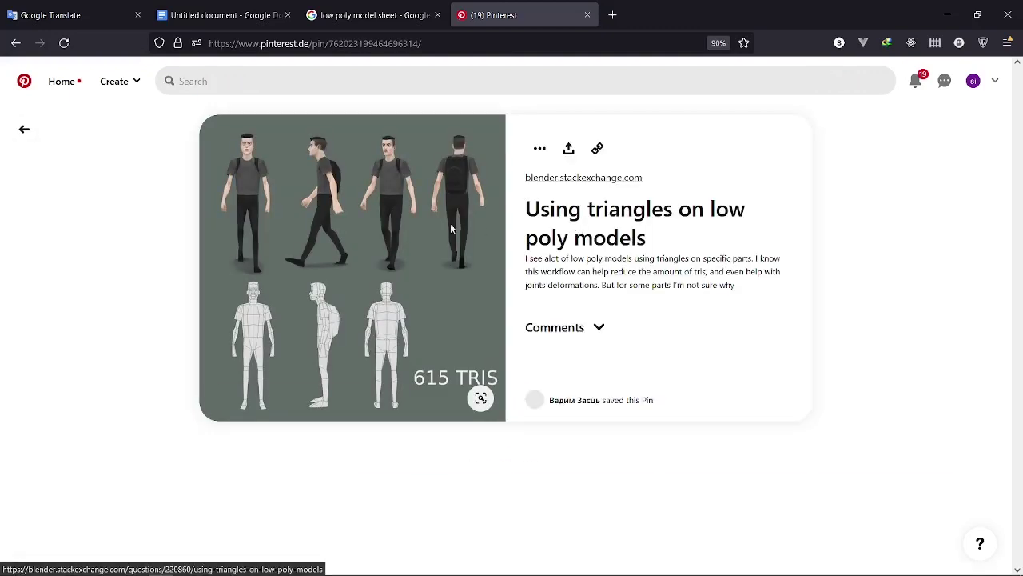
scroll(982, 227, "down", 2)
scroll(981, 227, "down", 1)
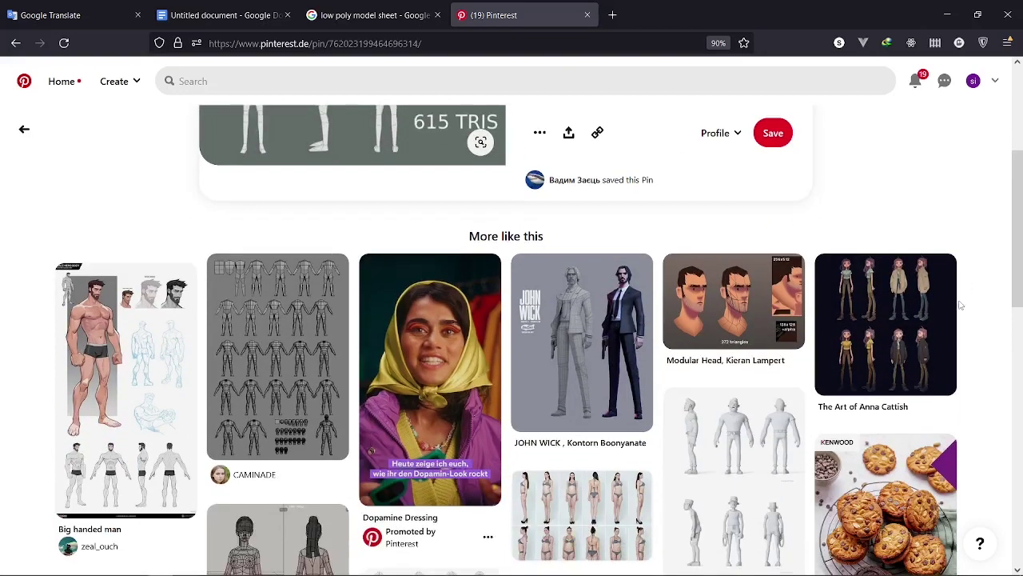
- Open the related turnaround of a girl in several outfits and pick the ClaRISS sheet among its similar pins
left_click(866, 295)
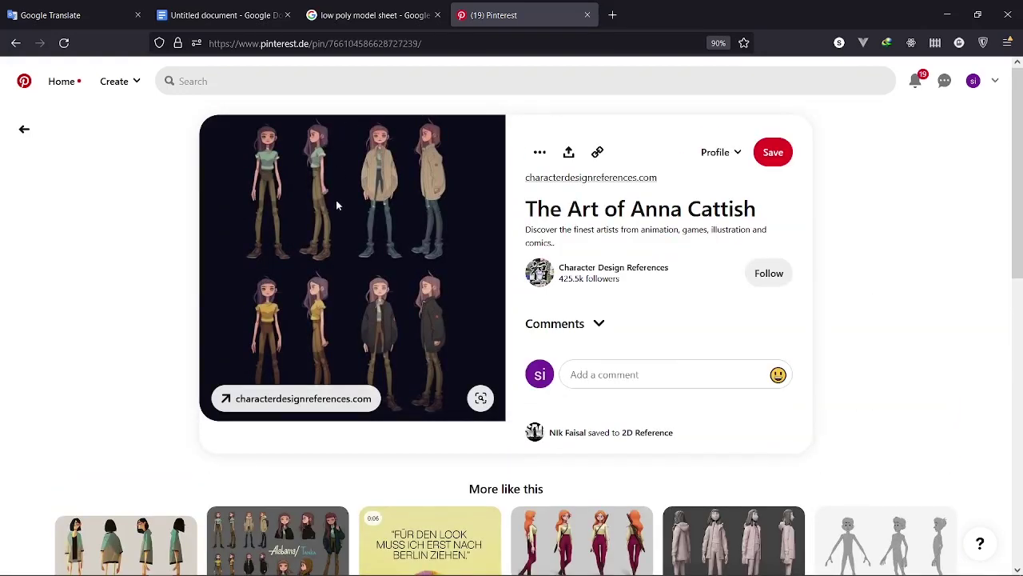
scroll(335, 205, "down", 2)
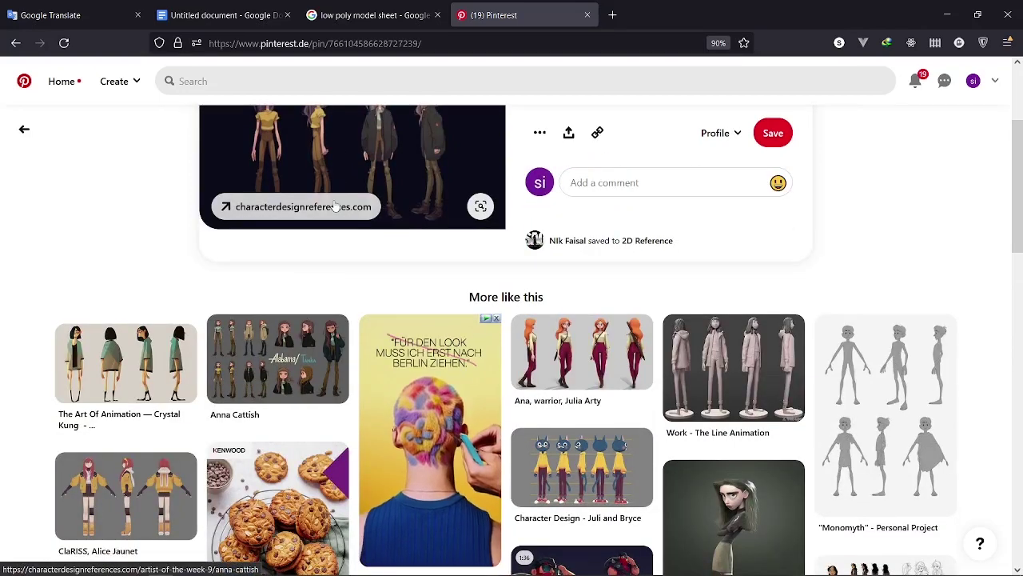
scroll(335, 206, "down", 1)
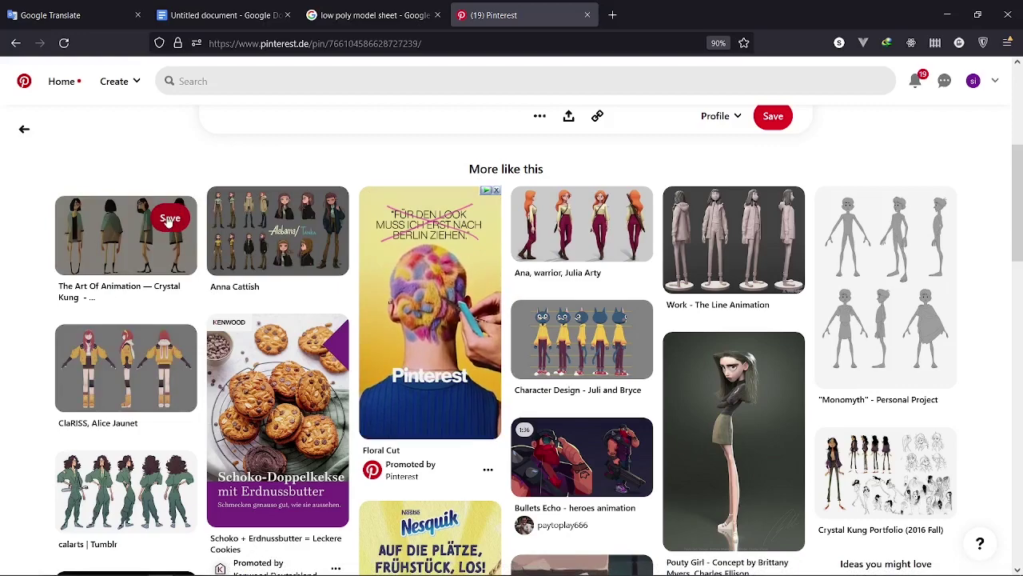
left_click(167, 219)
left_click(124, 364)
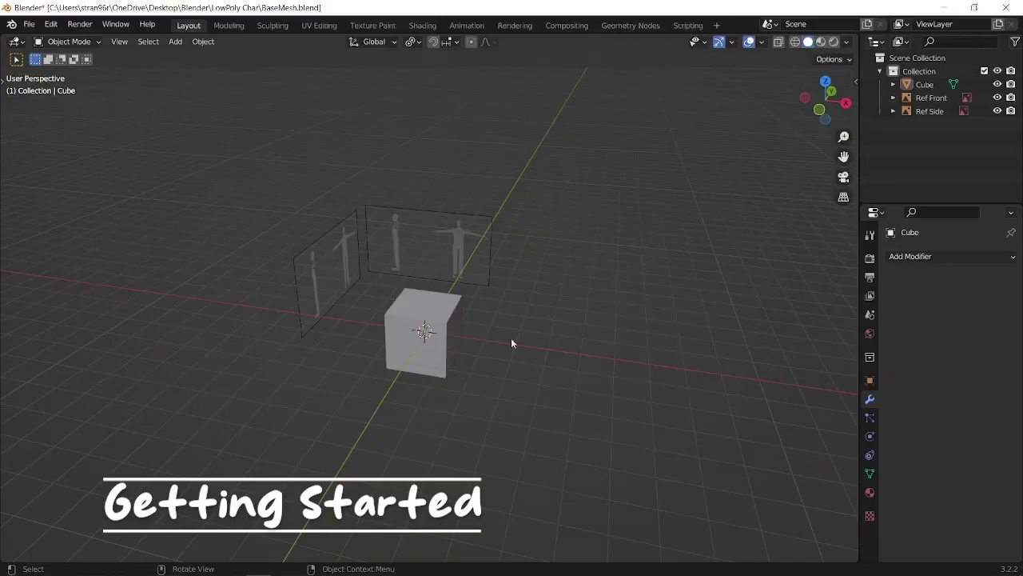
- In Blender, select the cube, look up the Auto Mirror add-on with "auto m", and display its settings beside the viewport
left_click(445, 332)
scroll(444, 332, "up", 2)
left_click(52, 23)
left_click(81, 215)
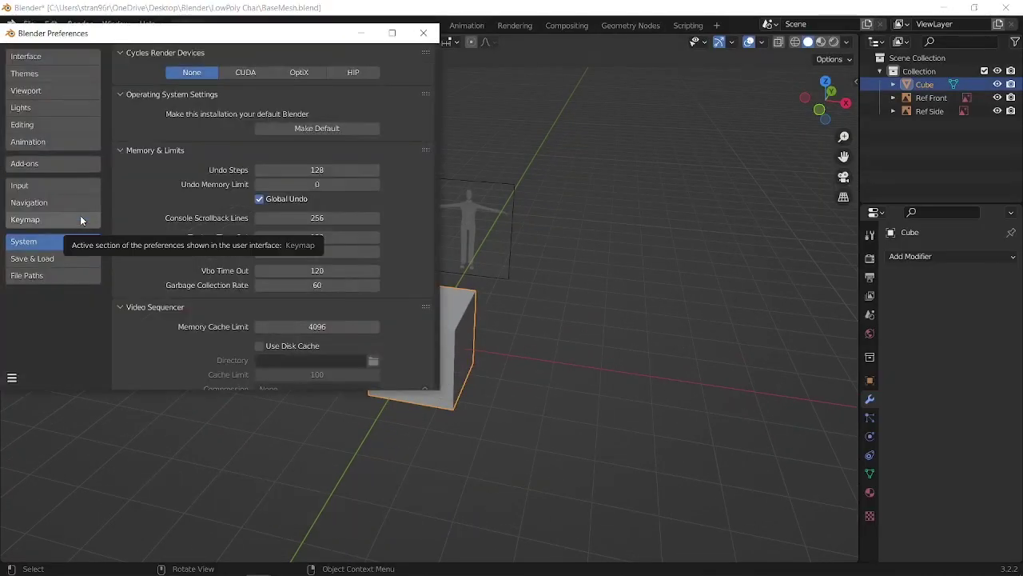
left_click(24, 163)
left_click(376, 71)
type("auto m")
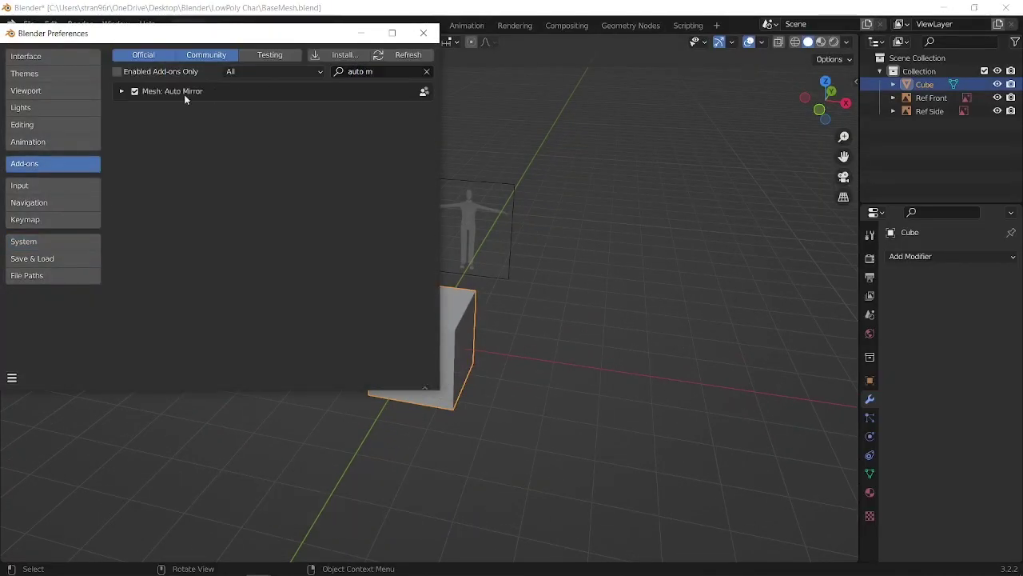
left_click(424, 32)
key("n")
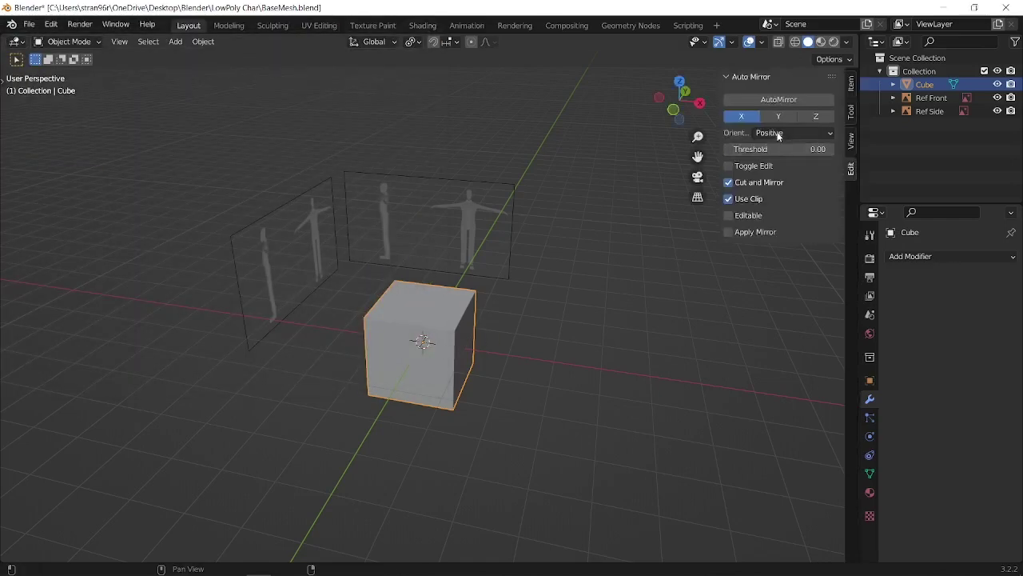
- Mirror the cube across the X axis with AutoMirror and inspect the mesh in Edit Mode
left_click(779, 100)
key("Tab")
middle_click_drag(453, 334, 507, 365)
- Save the file and rename the cube object Base Mesh
key("n")
key("ctrl+s")
key("F2")
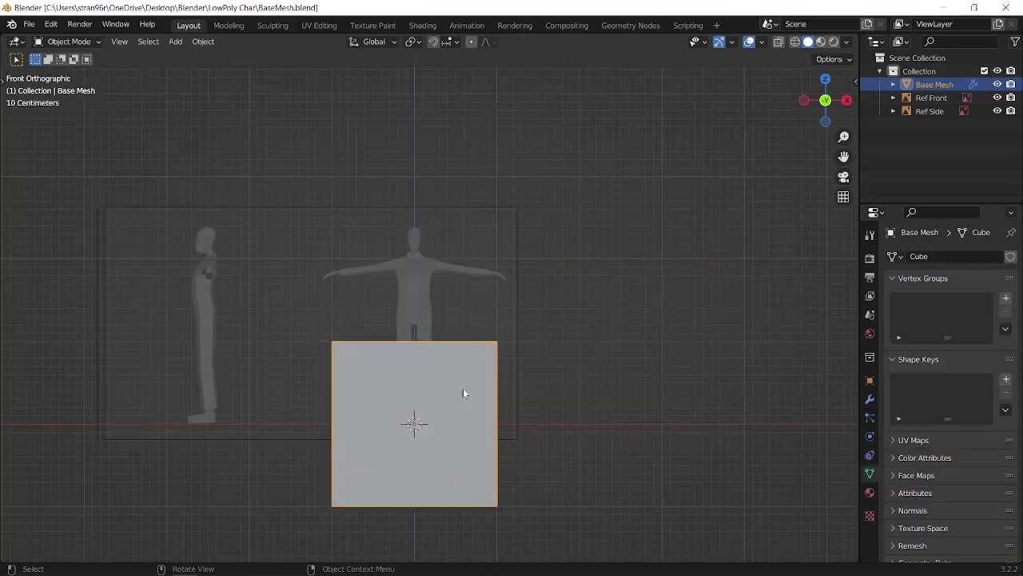
- Scale the whole mesh down and move it up over the torso of the front reference figure
scroll(463, 393, "down", 2)
key("Tab")
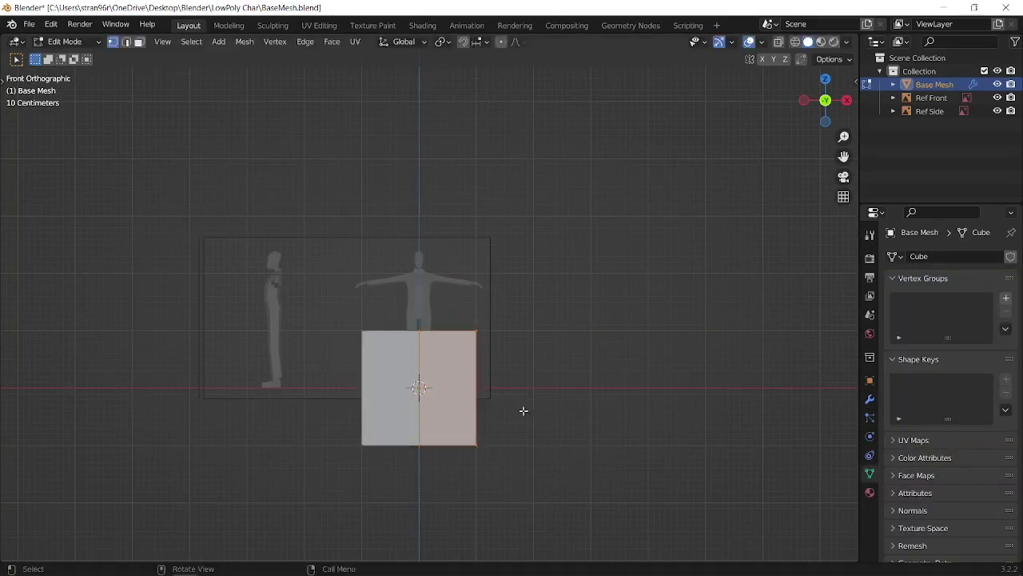
key("s")
left_click(498, 423)
scroll(497, 424, "up", 3)
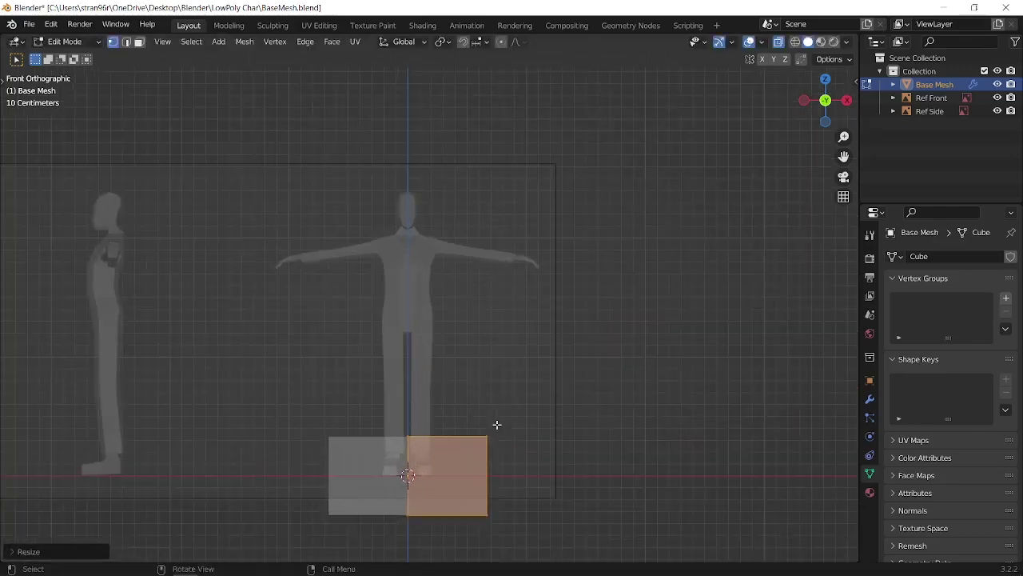
key("g")
left_click(488, 269)
- Scale the mesh down further and narrow it along X to match the width of the reference torso
scroll(523, 318, "up", 2)
key("s")
left_click(551, 328)
left_click(446, 42)
left_click(463, 89)
key("s")
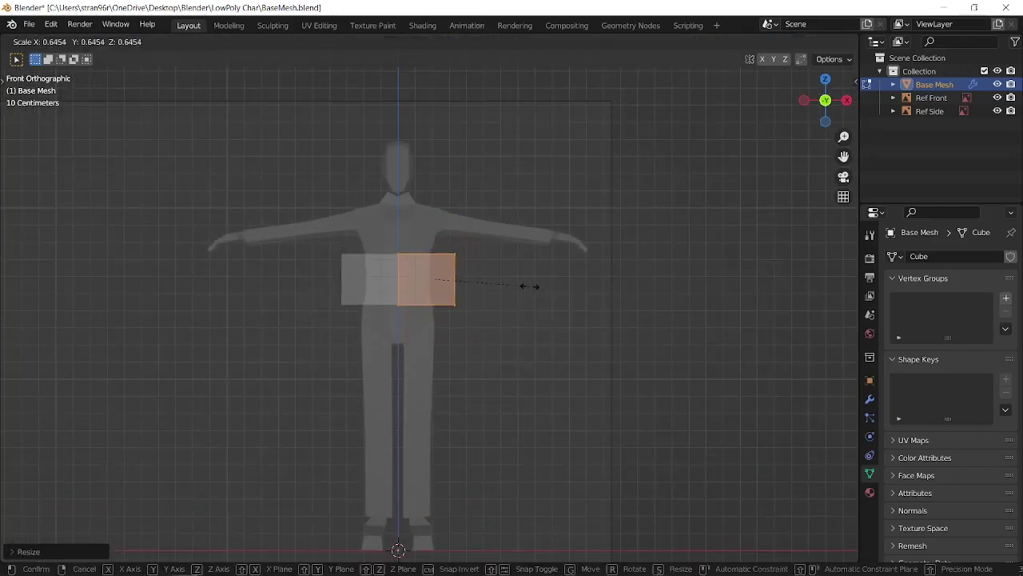
left_click(530, 286)
scroll(529, 286, "up", 2)
key("s")
key("x")
left_click(445, 272)
- Move the whole mesh up onto the chest and raise its top vertices about 0.12 m to the shoulder line
scroll(464, 273, "up", 2)
middle_click_drag(289, 172, 292, 198, "shift")
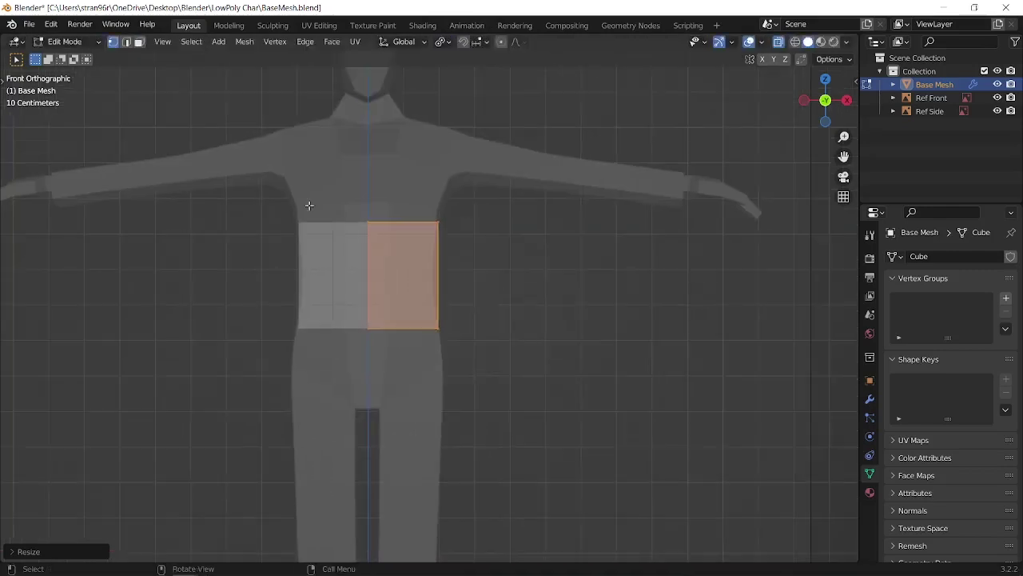
left_click_drag(251, 171, 468, 367)
key("g")
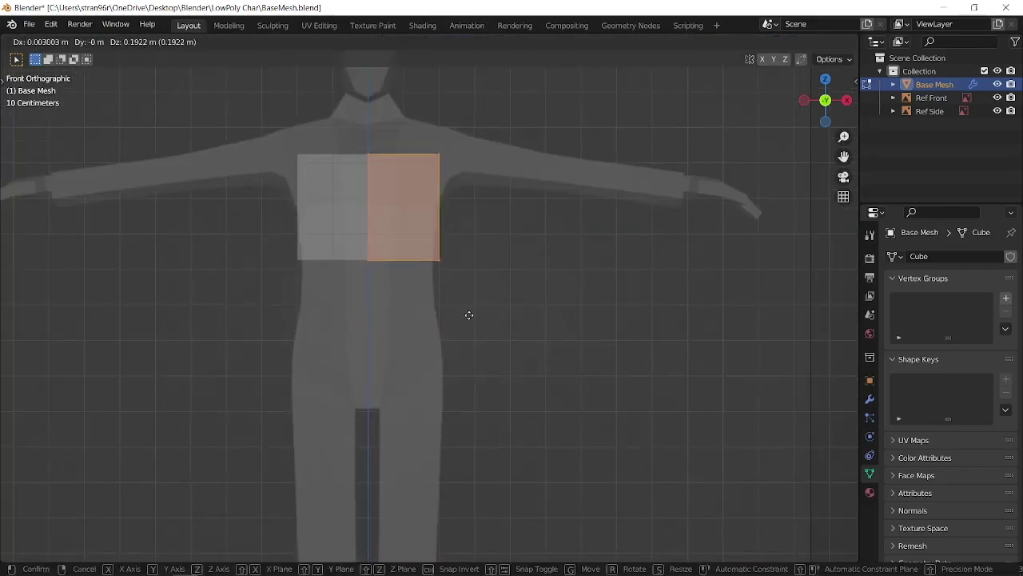
left_click(462, 322)
left_click_drag(338, 142, 474, 197)
key("g")
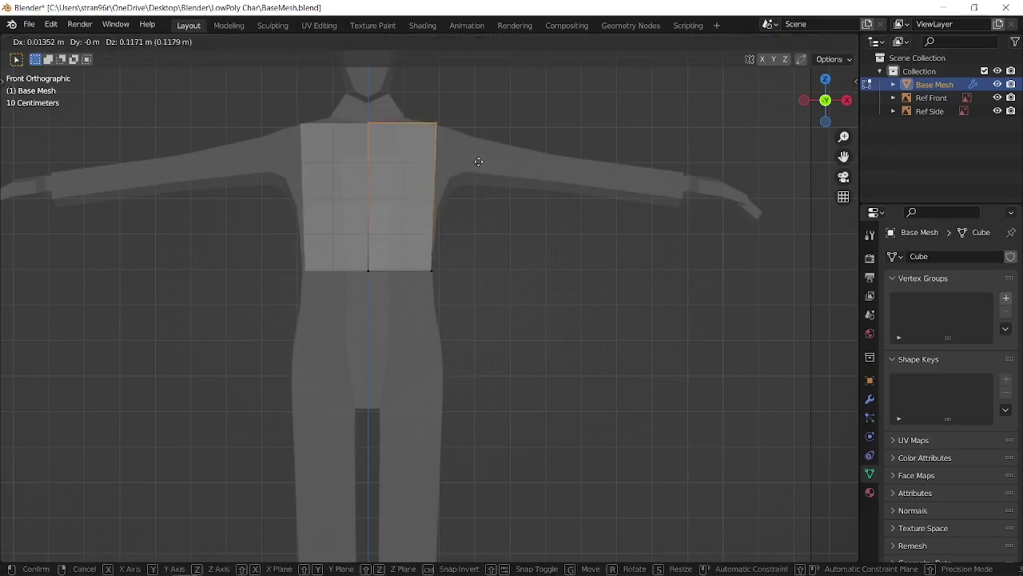
left_click(477, 161)
- In the right side view, shift the mesh's bottom vertices onto the front and back of the reference waist
key("KP_3")
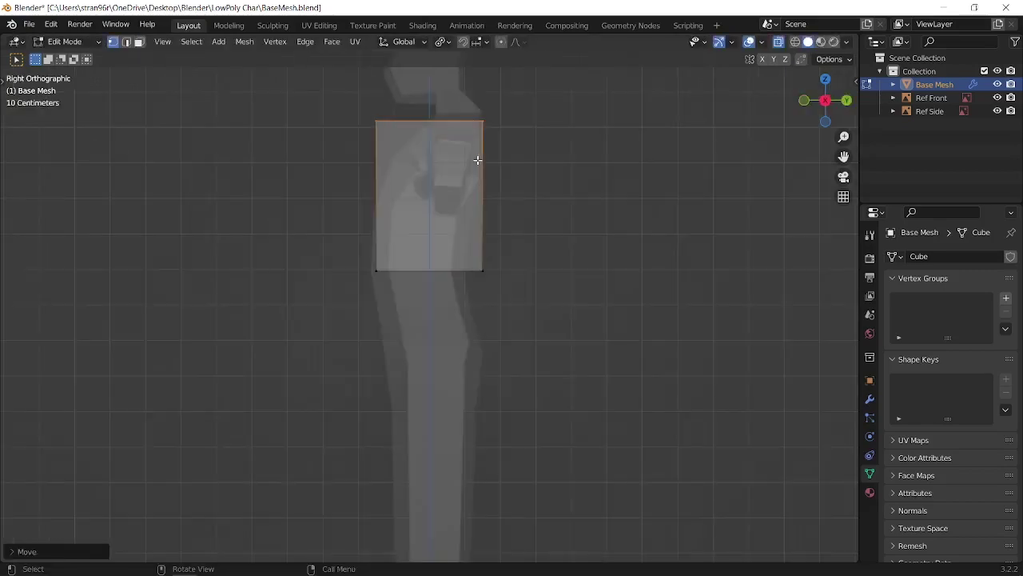
left_click_drag(370, 221, 498, 280)
key("g")
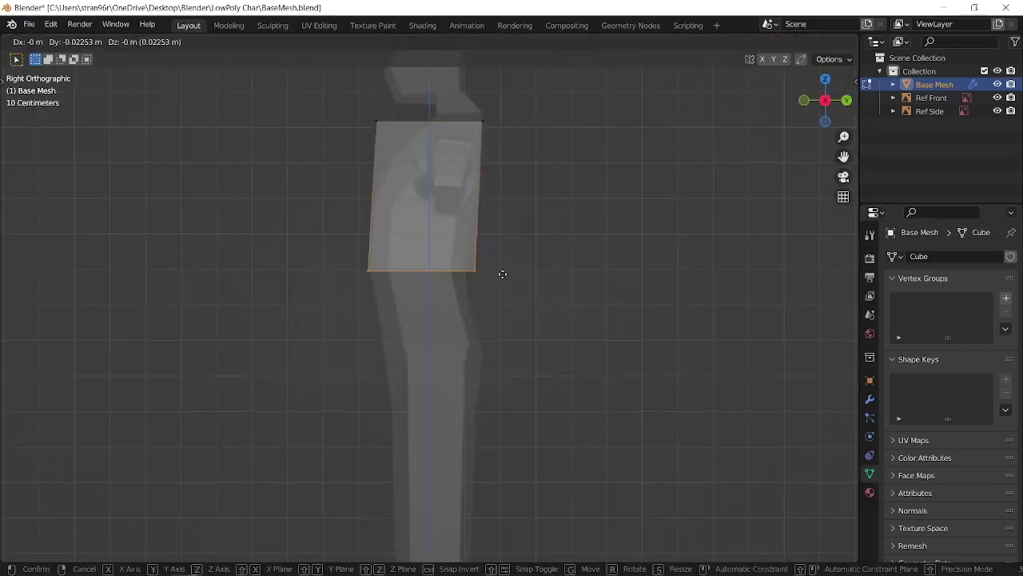
left_click(566, 274)
- Fit the top front and back vertices to the neck base in profile, and add two horizontal loop cuts
left_click_drag(365, 96, 404, 156)
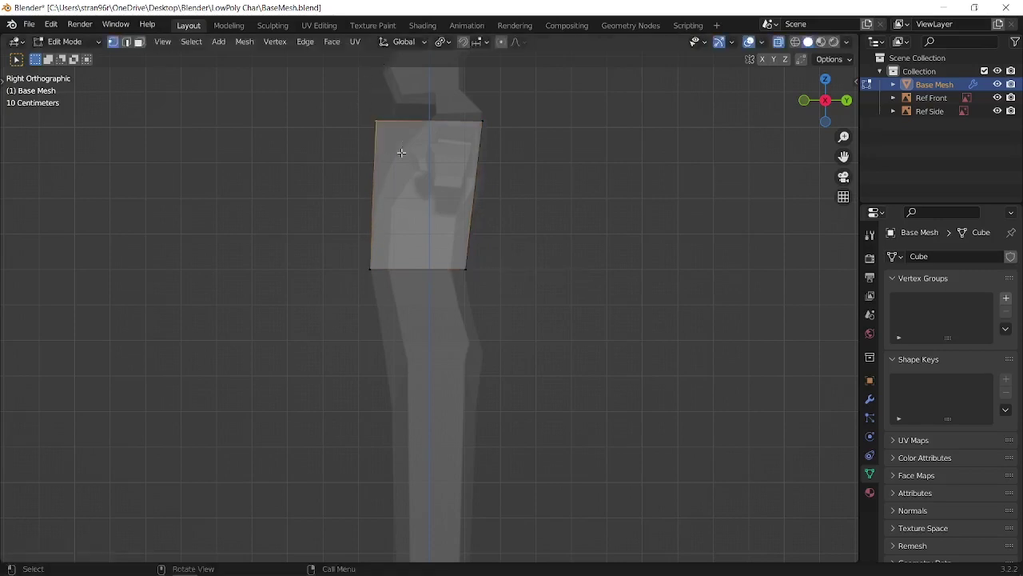
key("g")
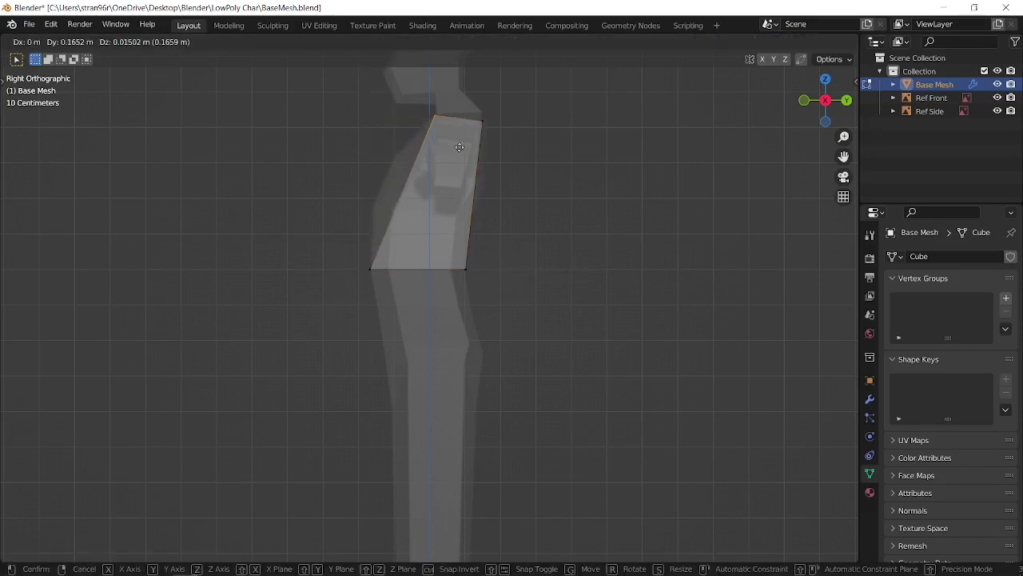
left_click(460, 147)
key("g")
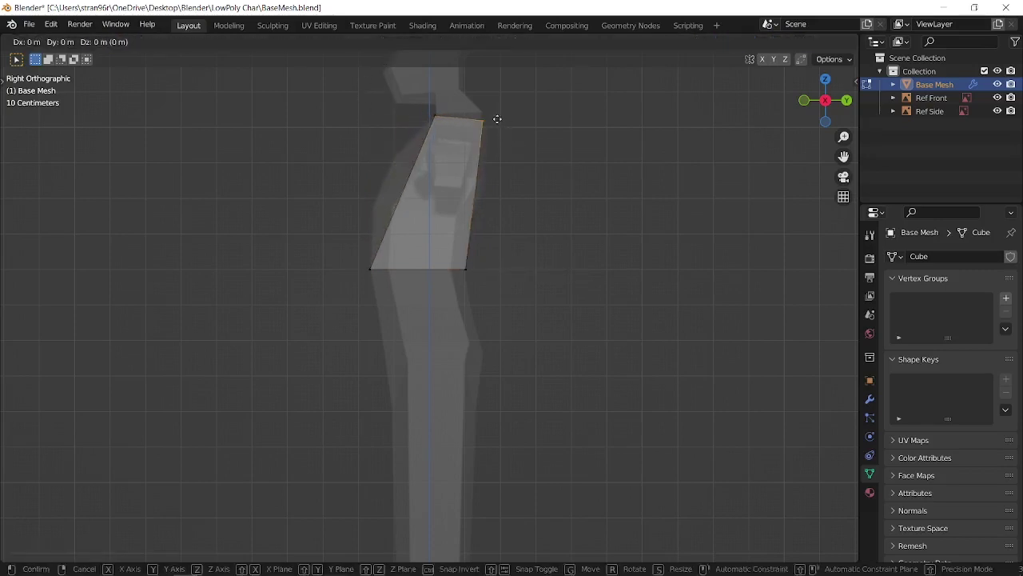
left_click(490, 55)
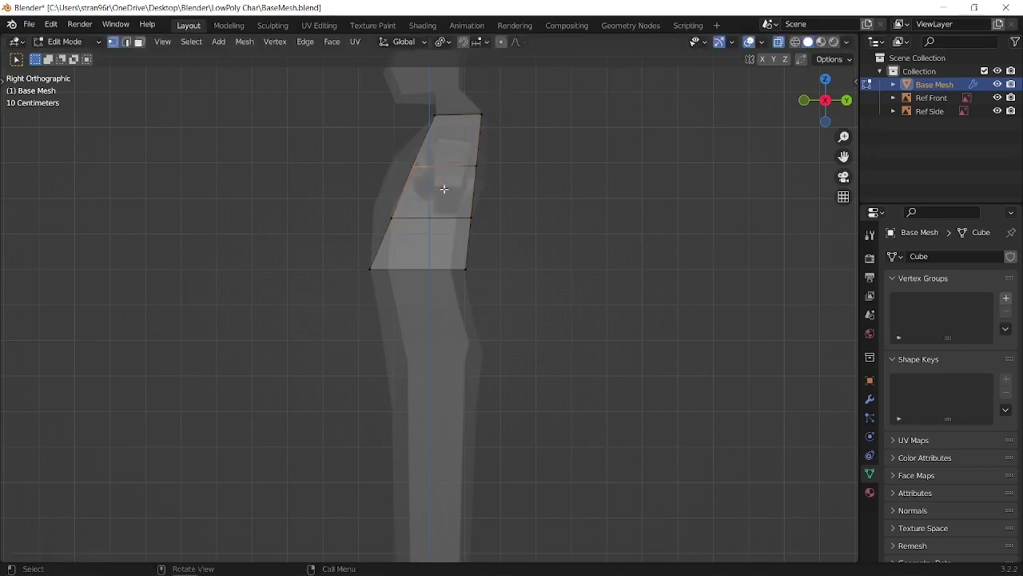
- Move the front and back vertices of the two horizontal loops to follow the chest and back profile
left_click(424, 182)
left_click_drag(453, 149, 510, 189)
key("g")
left_click(519, 206)
left_click_drag(371, 200, 411, 235)
key("g")
left_click(397, 223)
left_click_drag(444, 197, 493, 235)
key("g")
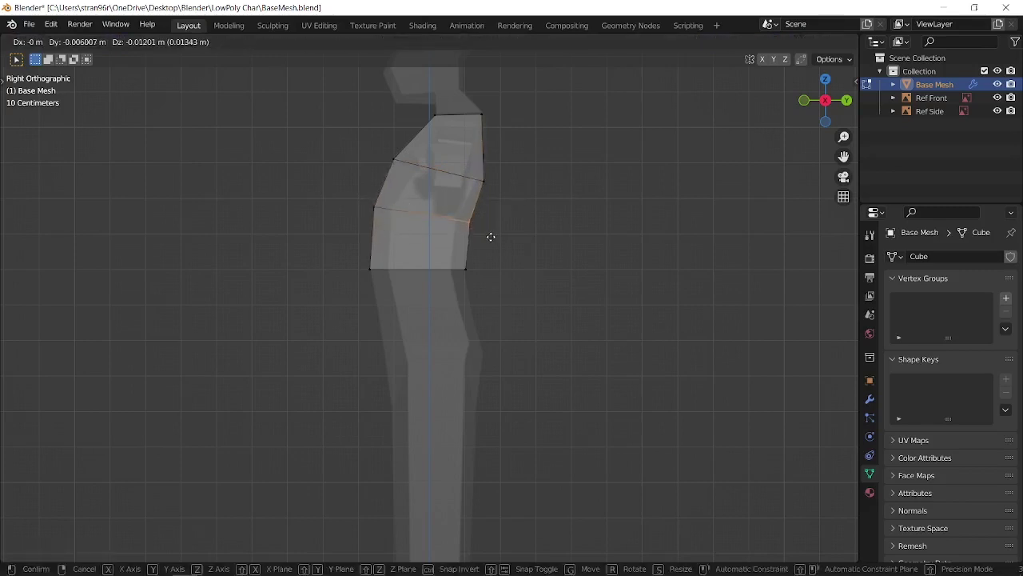
left_click(491, 237)
- In the front view, fit the outer vertices of the lower torso loop and waist to the reference outline
scroll(491, 245, "down", 1)
key("KP_1")
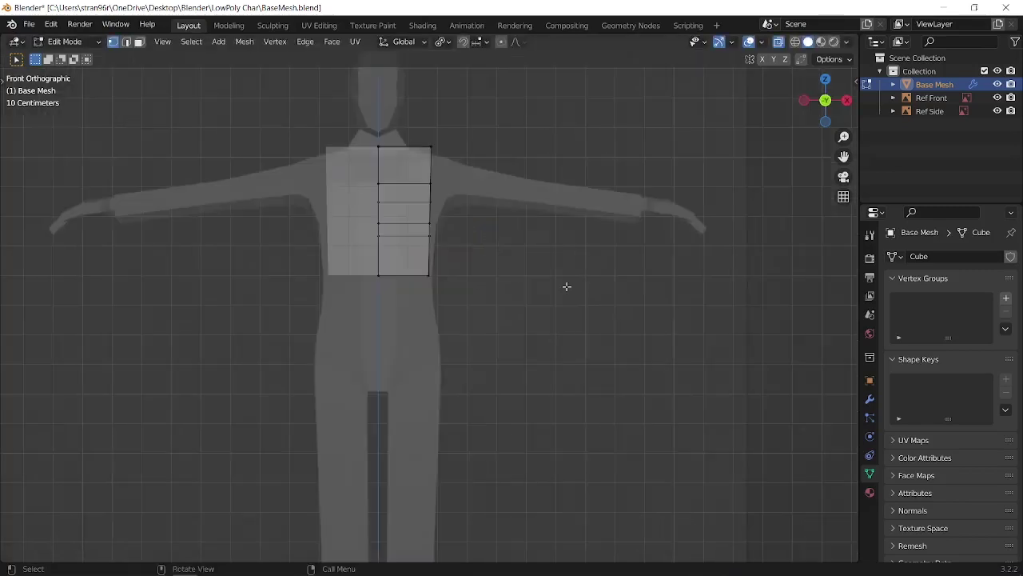
scroll(480, 188, "up", 2)
left_click_drag(450, 214, 450, 214)
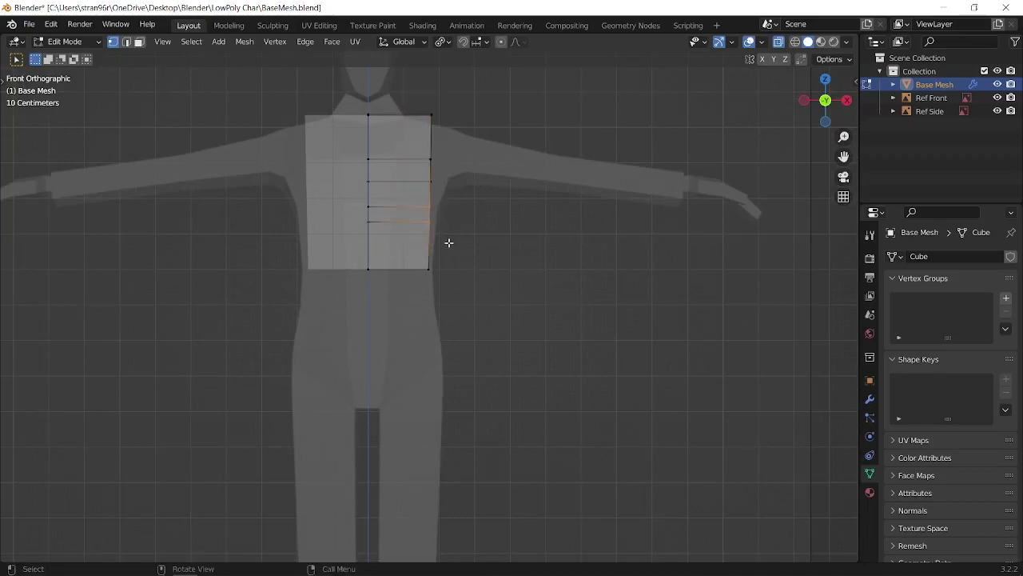
key("g")
left_click(452, 249)
left_click_drag(418, 258, 441, 281)
key("g")
left_click(443, 281)
- Pull the outer vertices of the upper chest loop out to the armpit and lower the top outer ones to the shoulder
left_click_drag(414, 144, 446, 186)
key("g")
left_click(461, 186)
left_click_drag(418, 92, 439, 125)
key("g")
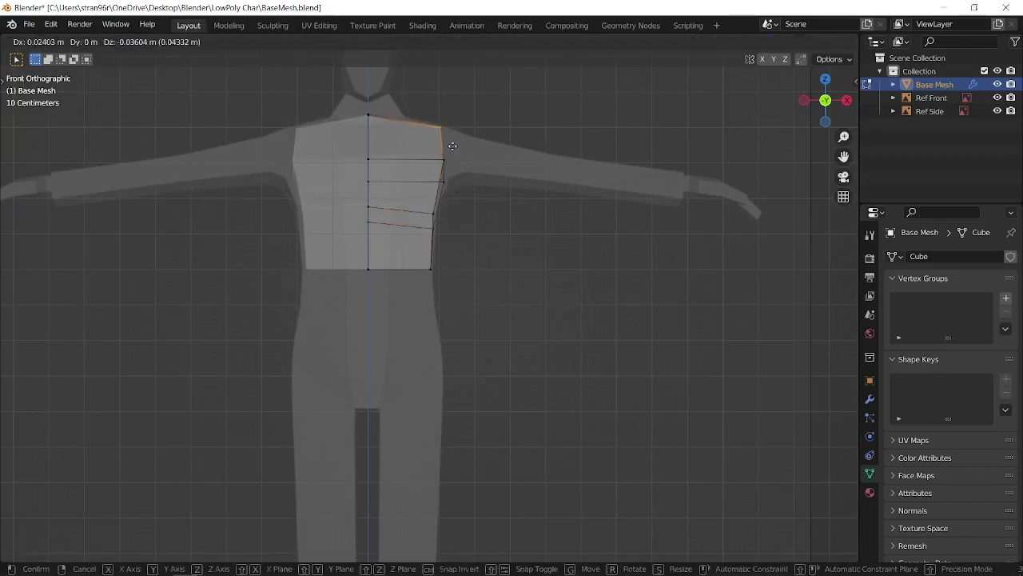
left_click(453, 146)
- Select the torso's bottom face and extrude it downward below the waist in the right side view
key("KP_3")
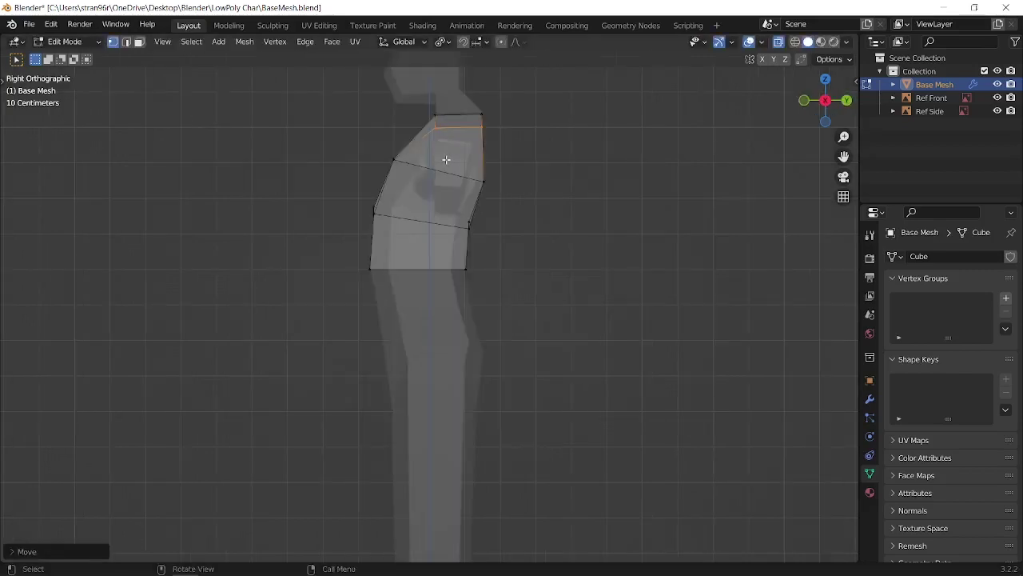
middle_click_drag(448, 161, 402, 231)
key("KP_3")
middle_click_drag(425, 312, 478, 267)
left_click(430, 294)
key("KP_3")
key("e")
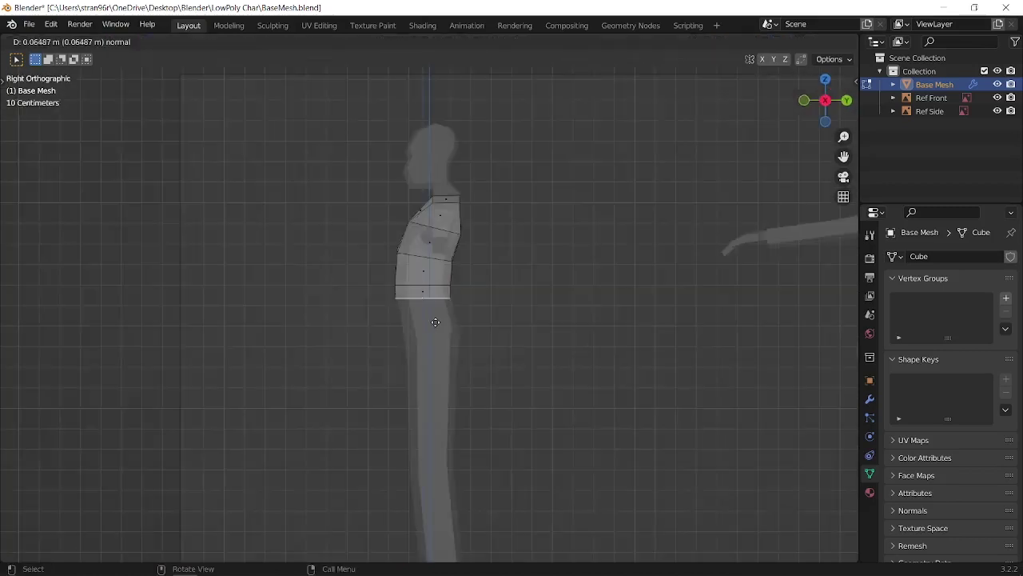
left_click(445, 350)
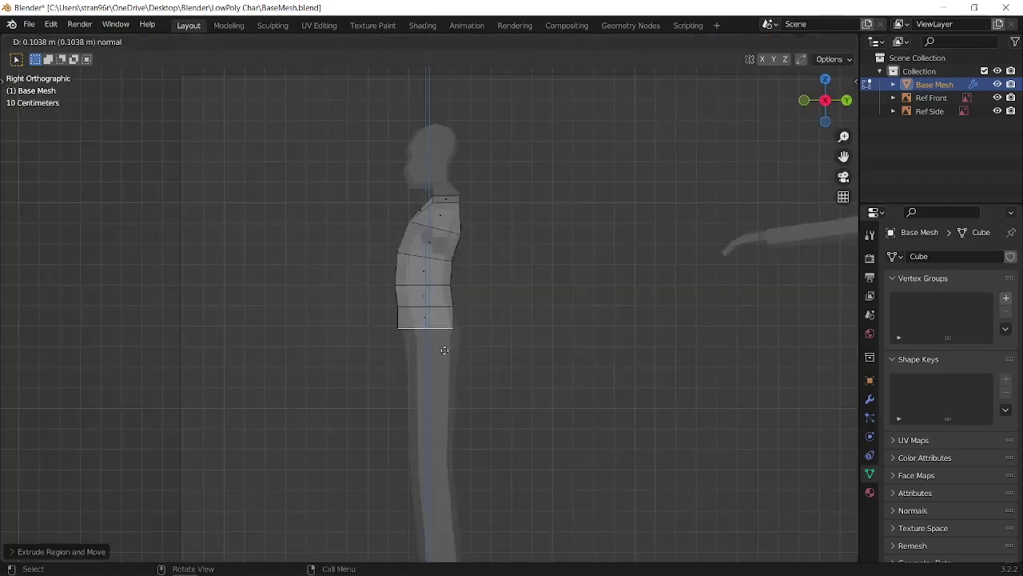
- Extrude the bottom face down two more times to the crotch, scaling and shifting it along the hip profile
left_click(444, 353)
key("s")
left_click(451, 355)
key("g")
left_click(454, 372)
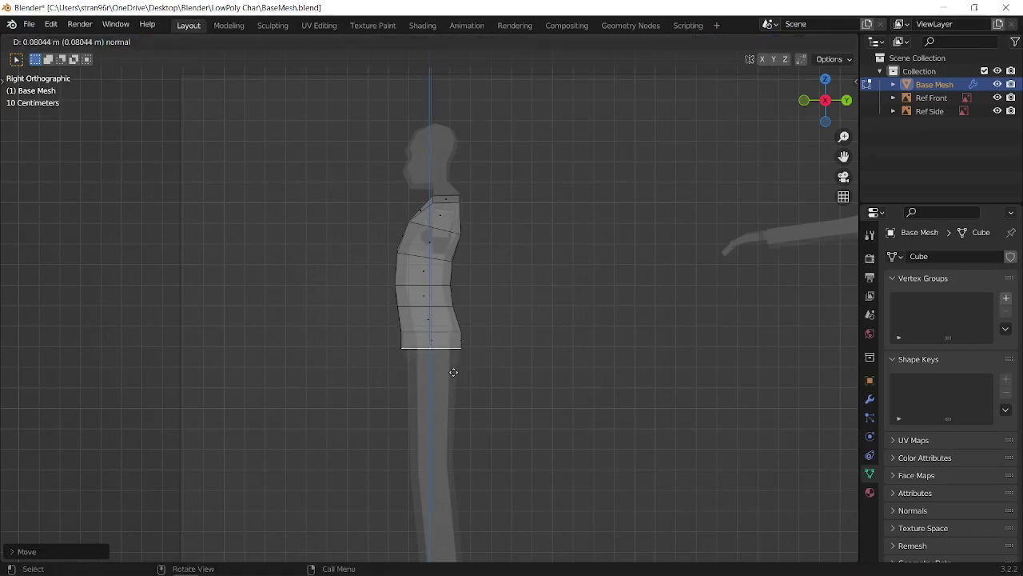
left_click(450, 384)
key("s")
left_click(473, 366)
- In the front view, lower the bottom centre vertices to the crotch and raise the bottom outer vertices to the hip outline
key("KP_1")
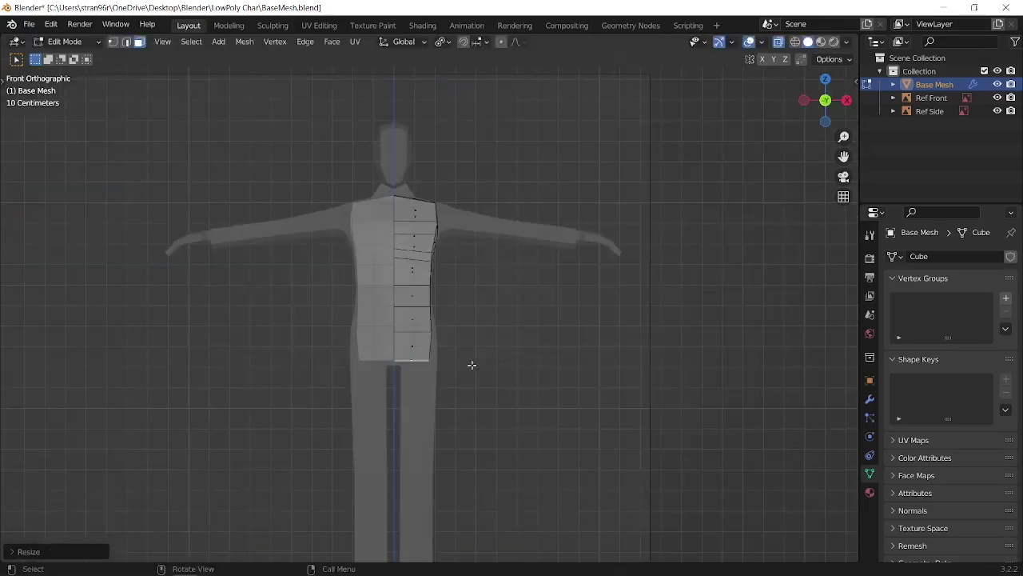
scroll(470, 366, "up", 3)
key("g")
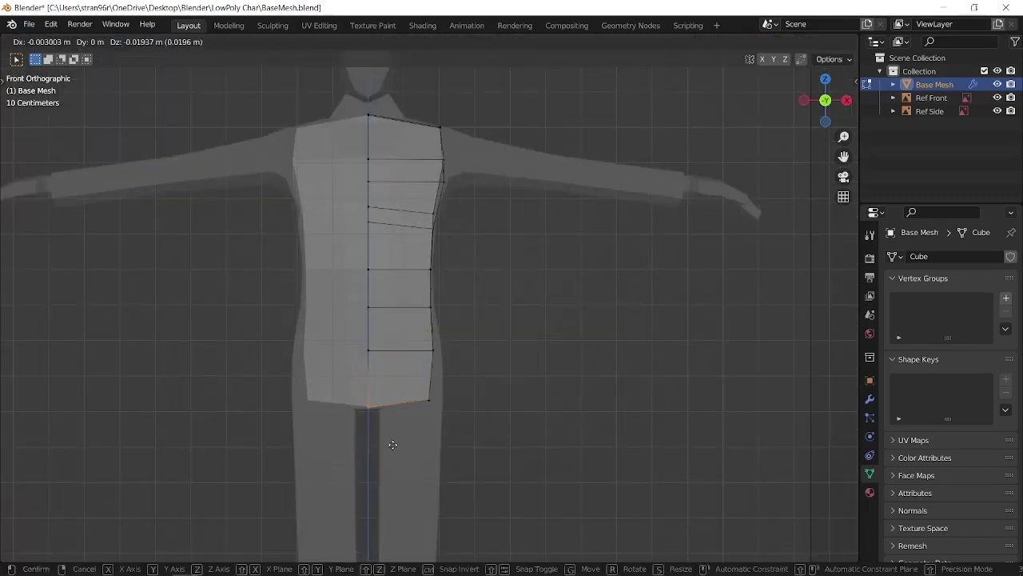
left_click(394, 452)
key("g")
left_click(519, 352)
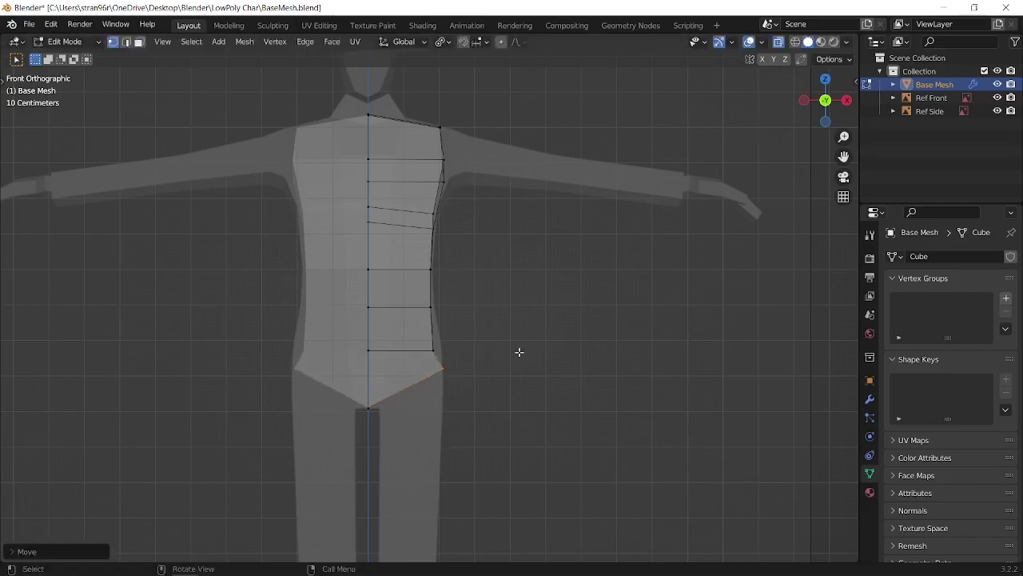
- Move the outer vertices of the hip, lower waist and waist loops to match the front reference outline
key("g")
left_click(445, 350)
left_click_drag(416, 293, 448, 320)
key("g")
left_click(451, 319)
left_click_drag(425, 258, 460, 294)
key("g")
left_click(475, 282)
- Edge-slide the torso's vertical side edge loops to round off its corners, and save the file
middle_click_drag(475, 281, 453, 280)
key("g")
key("g")
left_click(477, 296)
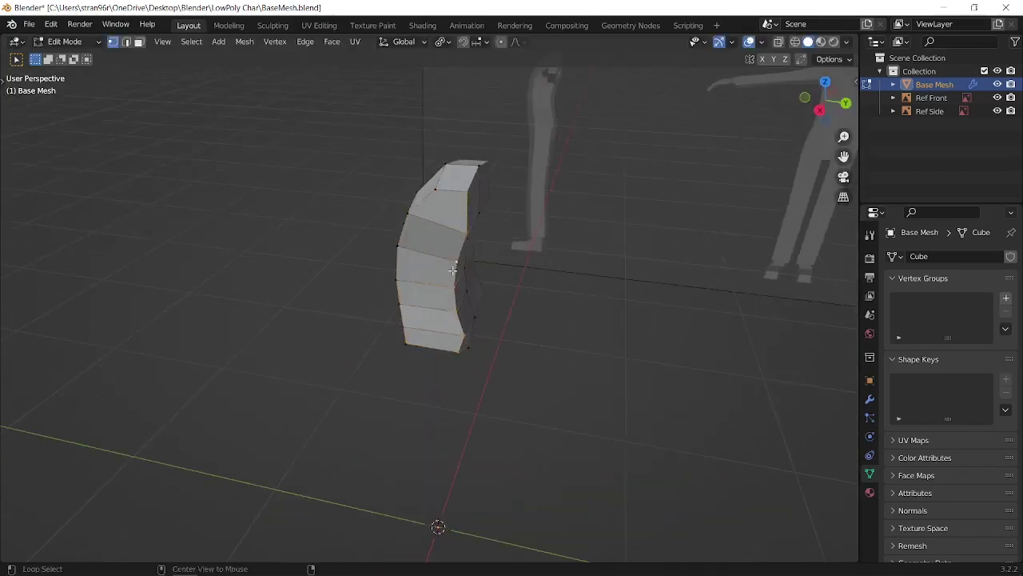
key("g")
key("g")
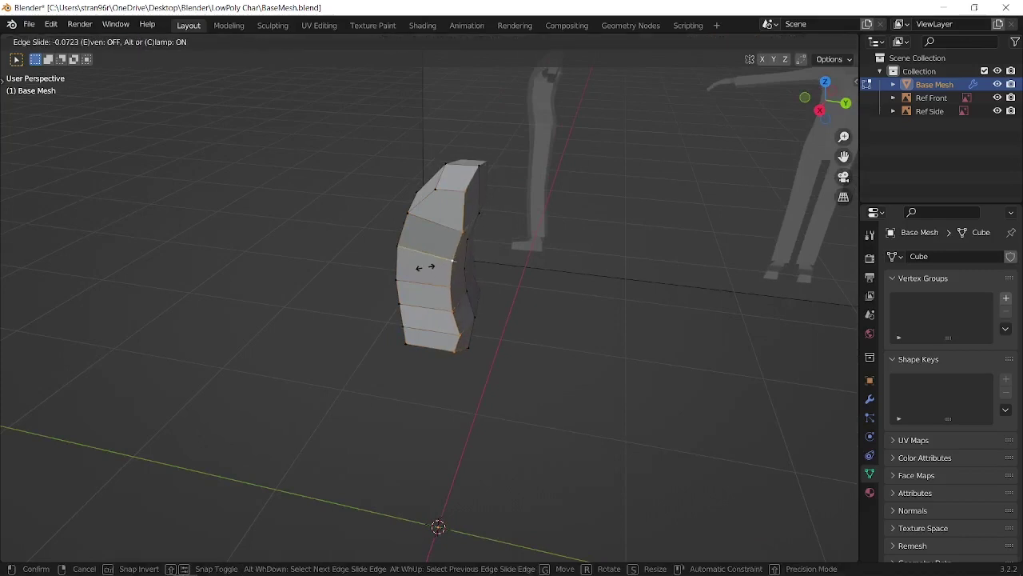
left_click(457, 285)
middle_click_drag(456, 285, 516, 299)
key("ctrl+s")
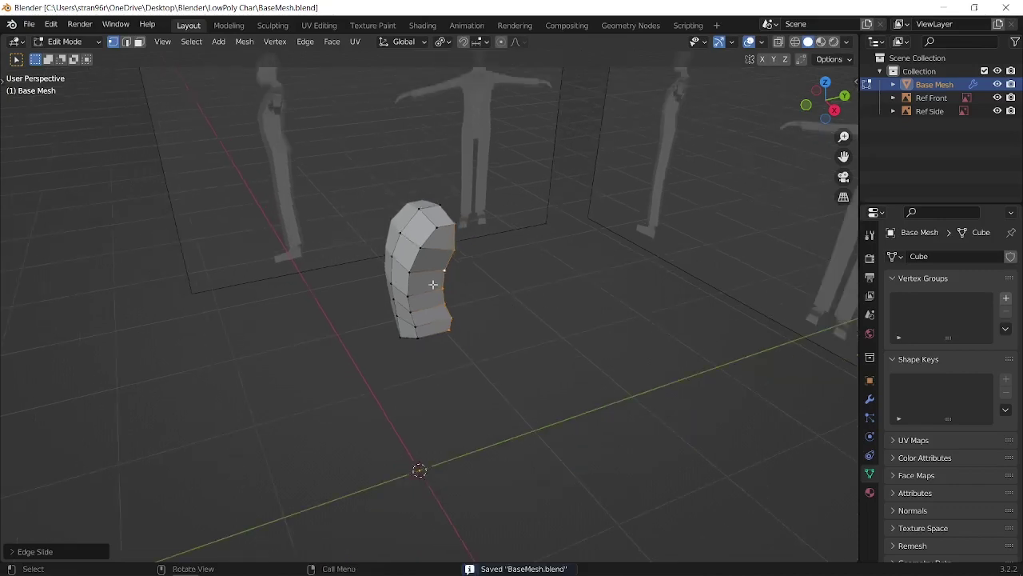
- Add a centred vertical loop cut through the torso half and move its top vertex onto the shoulder slope
middle_click_drag(423, 273, 468, 276)
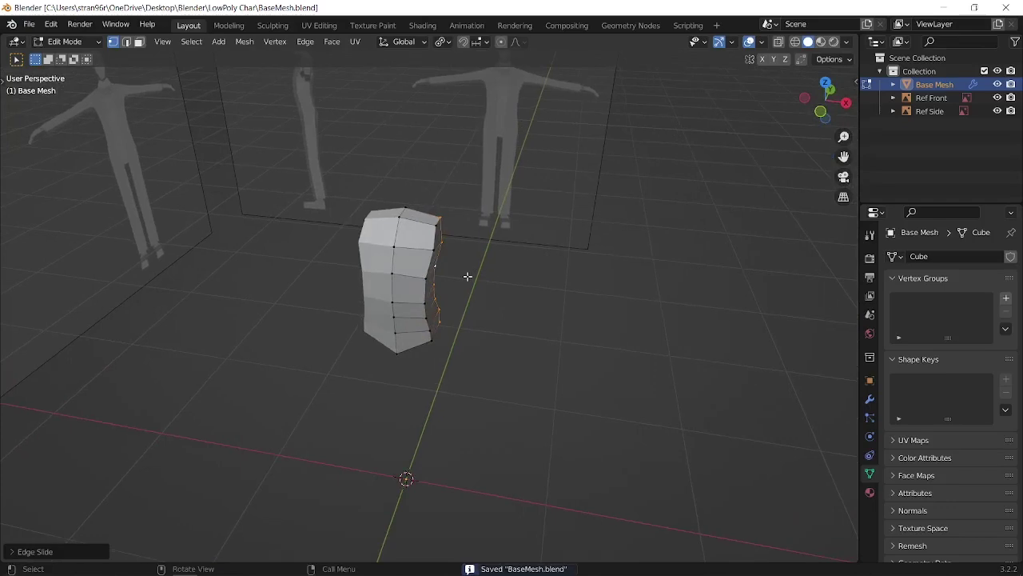
left_click(411, 264)
right_click(411, 264)
key("KP_1")
scroll(432, 245, "up", 4)
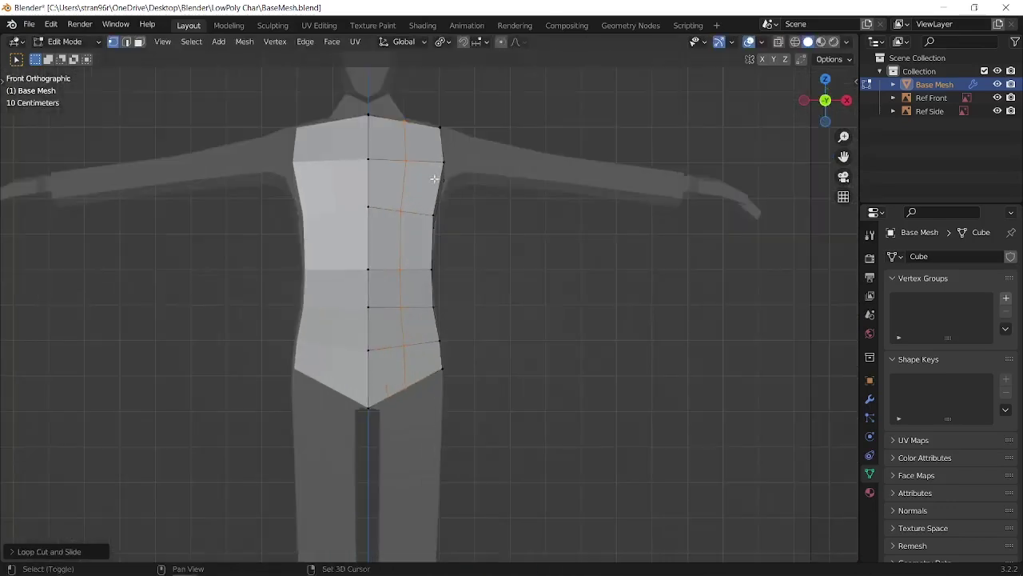
middle_click_drag(432, 246, 434, 323, "shift")
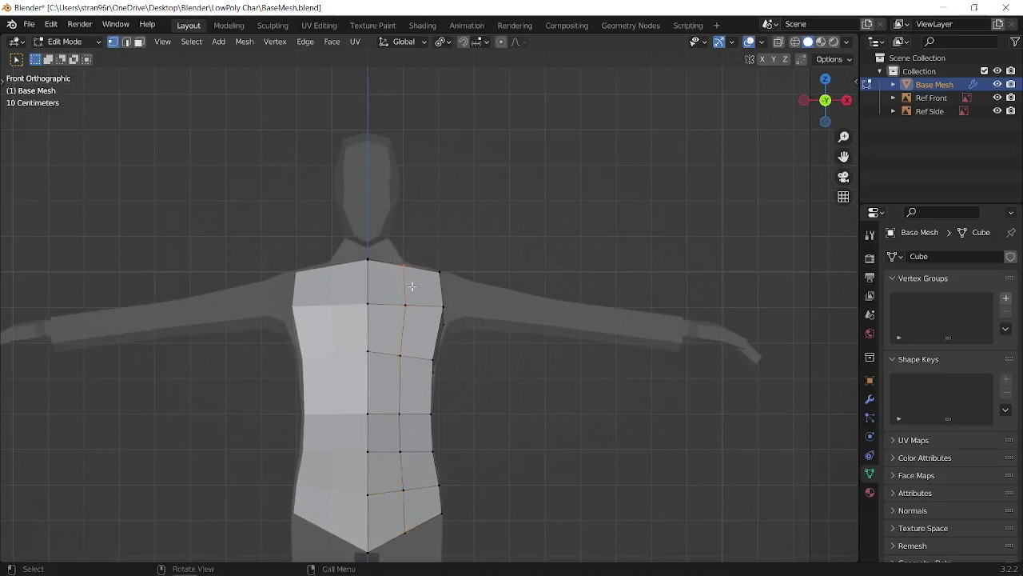
key("g")
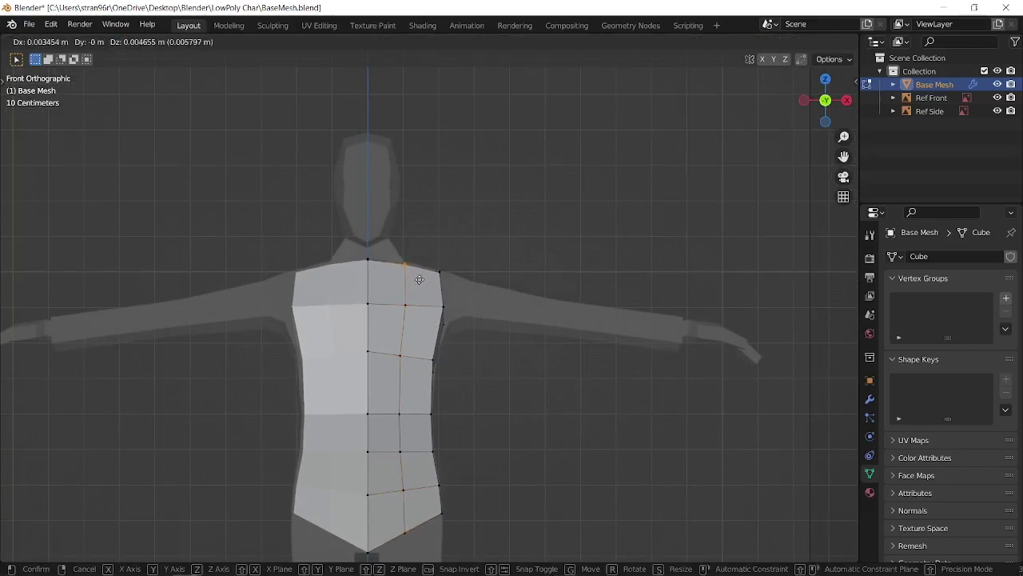
left_click(411, 275)
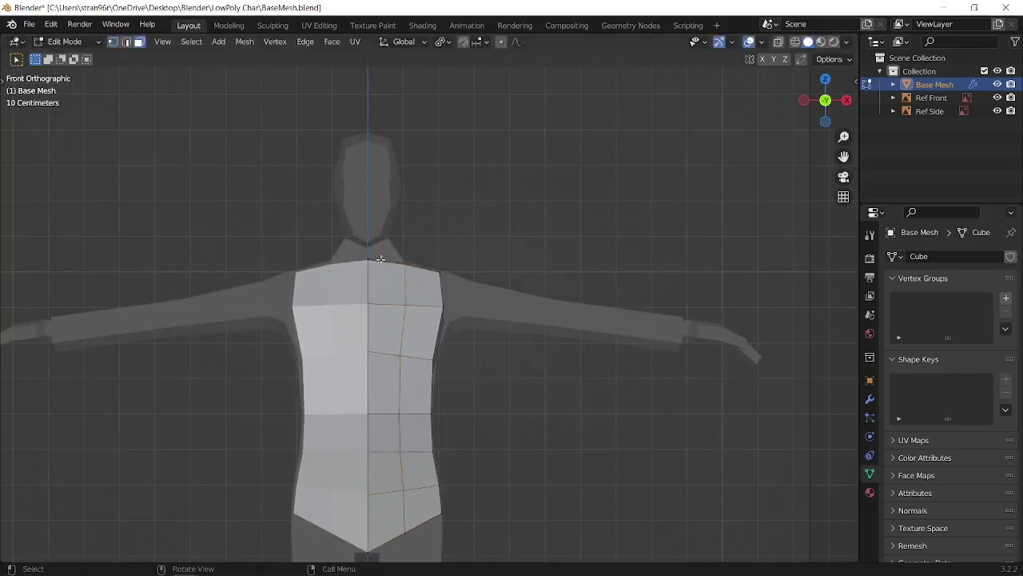
- Extrude the torso's top inner face up into a neck, scale its end to about 0.6 and lower its front vertices to the side reference
middle_click_drag(393, 247, 392, 267)
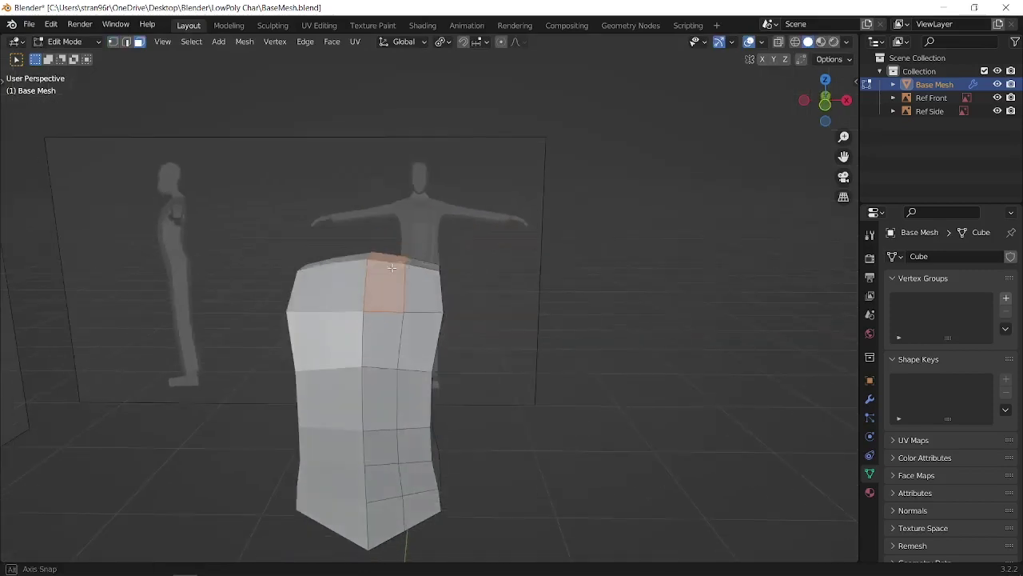
key("KP_3")
key("KP_1")
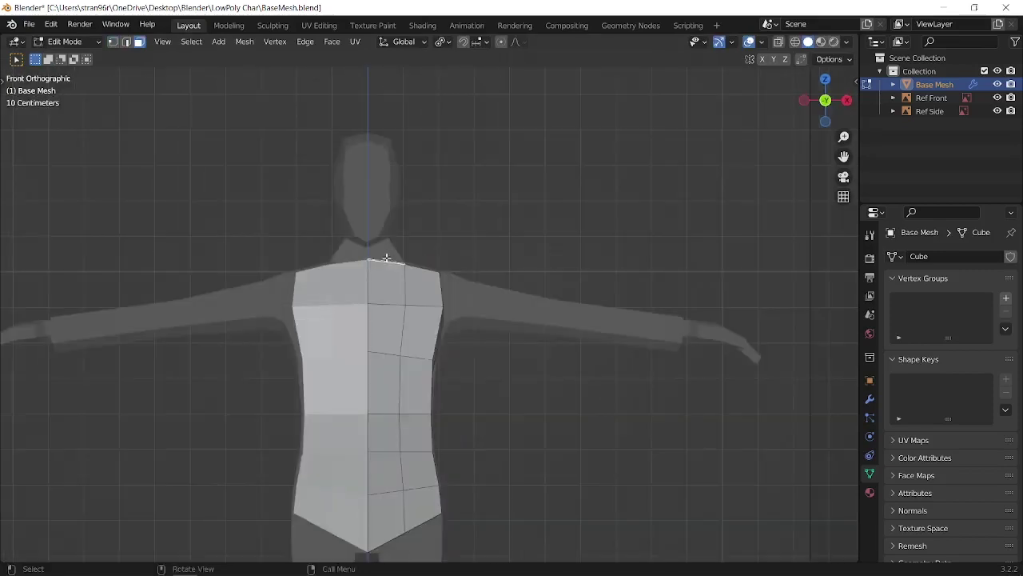
key("KP_3")
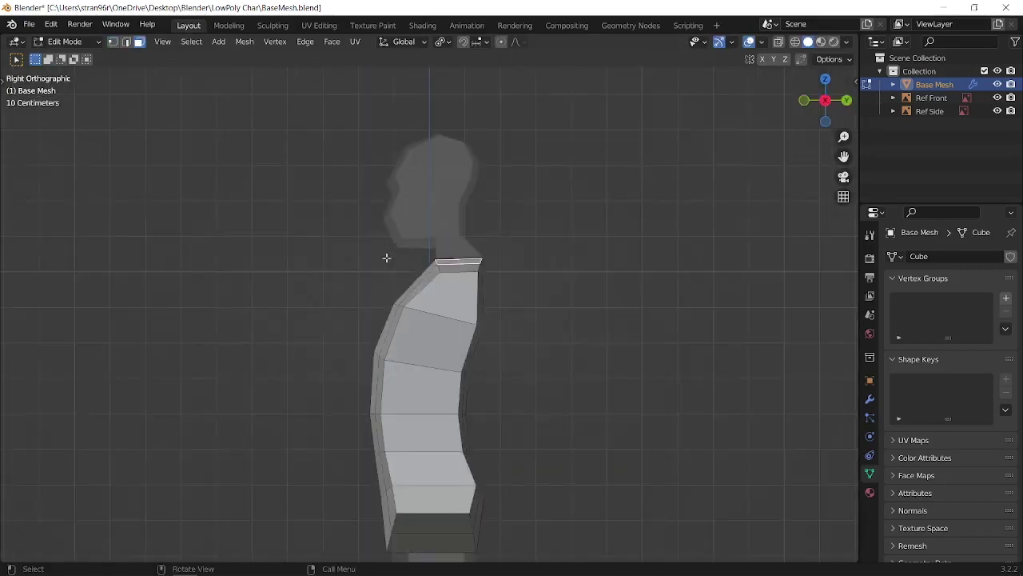
key("e")
left_click(441, 256)
key("alt+z")
key("s")
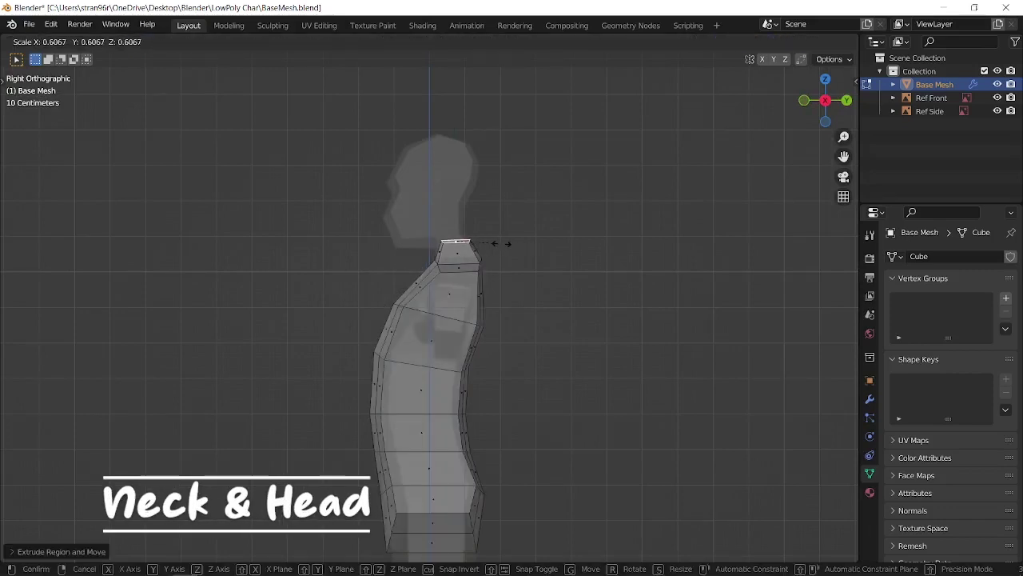
left_click(465, 250)
key("g")
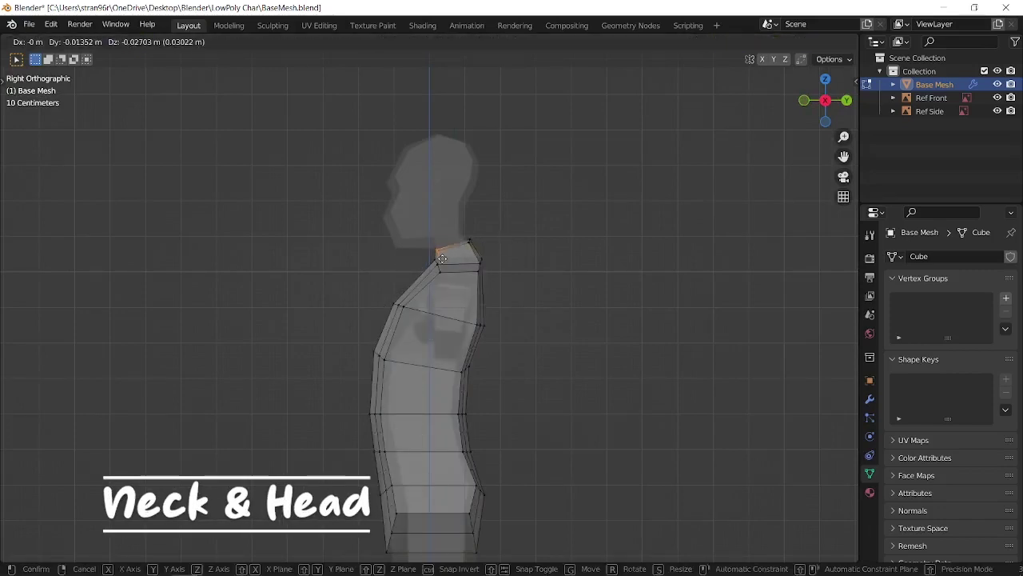
left_click(470, 247)
- Extrude the neck's top face up in two sections to the crown, then extrude the front faces forward to form the face
scroll(505, 239, "down", 4)
middle_click_drag(505, 239, 531, 267)
key("KP_3")
scroll(527, 269, "up", 2)
key("3")
left_click(452, 253)
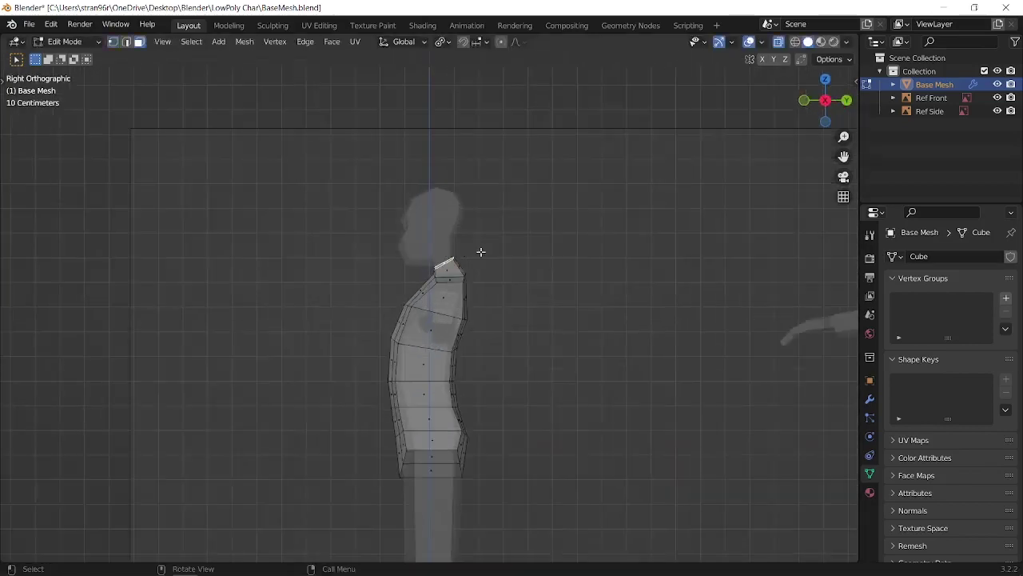
key("e")
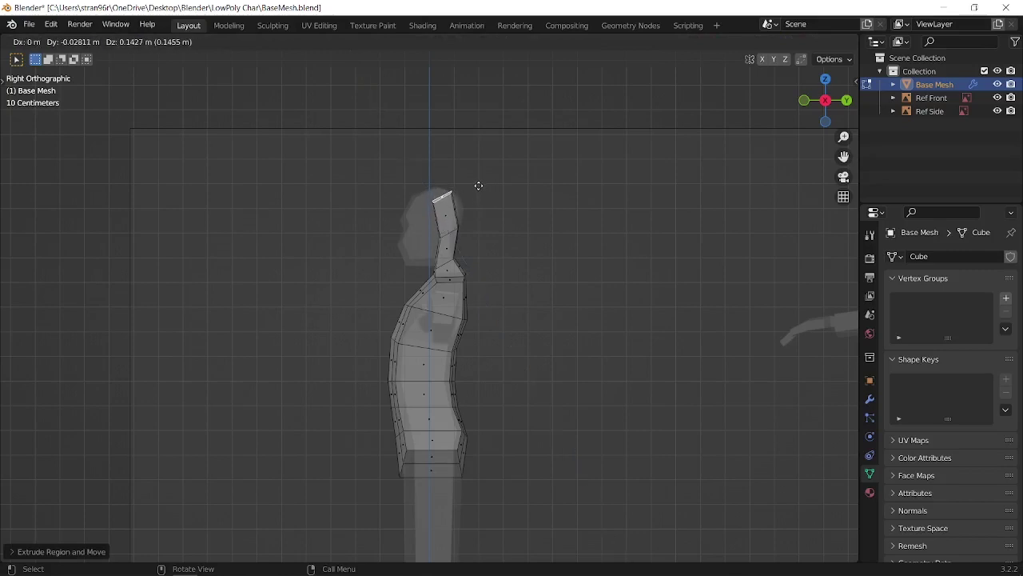
left_click(478, 185)
key("e")
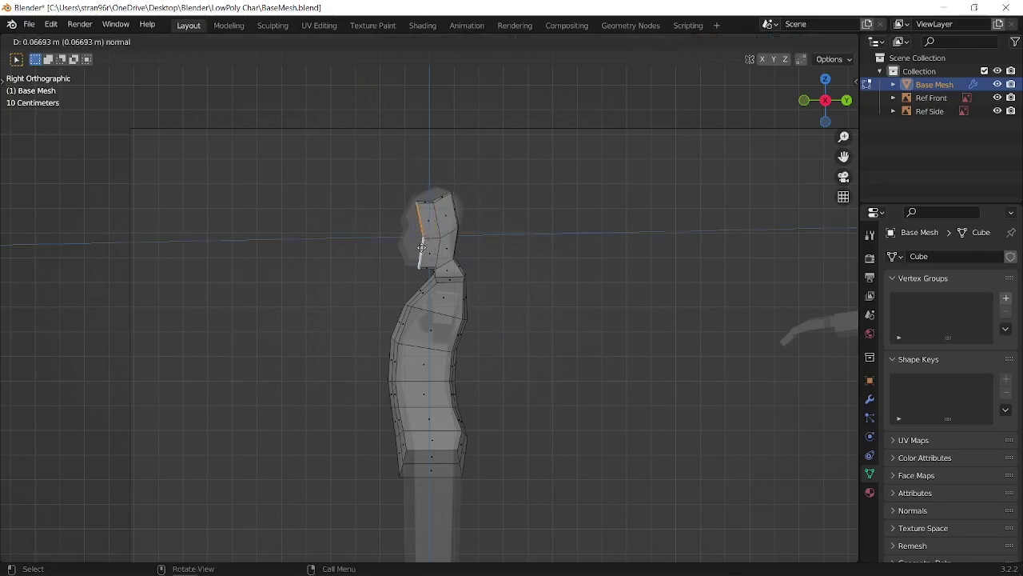
left_click(404, 248)
- In the side view, move the crown, forehead, face and chin vertices to match the reference head outline
left_click(448, 192)
key("g")
left_click(432, 213)
left_click_drag(399, 228, 410, 280)
key("g")
left_click(432, 233)
key("g")
key("g")
left_click(427, 234)
key("g")
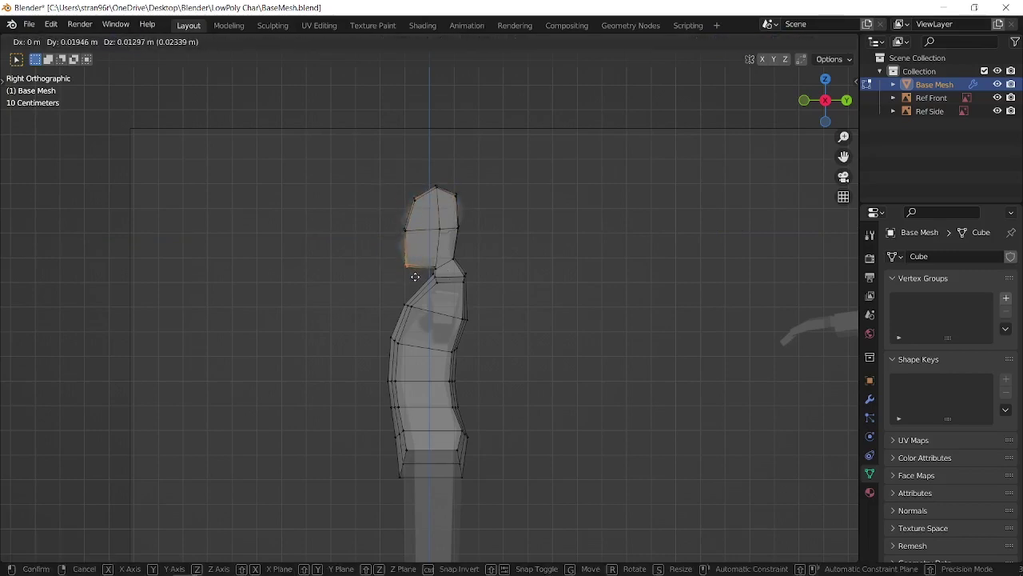
left_click(416, 276)
- Bevel the horizontal edge loop around the middle of the head about 0.042 m wide with two segments
scroll(420, 196, "up", 2)
key("ctrl+b")
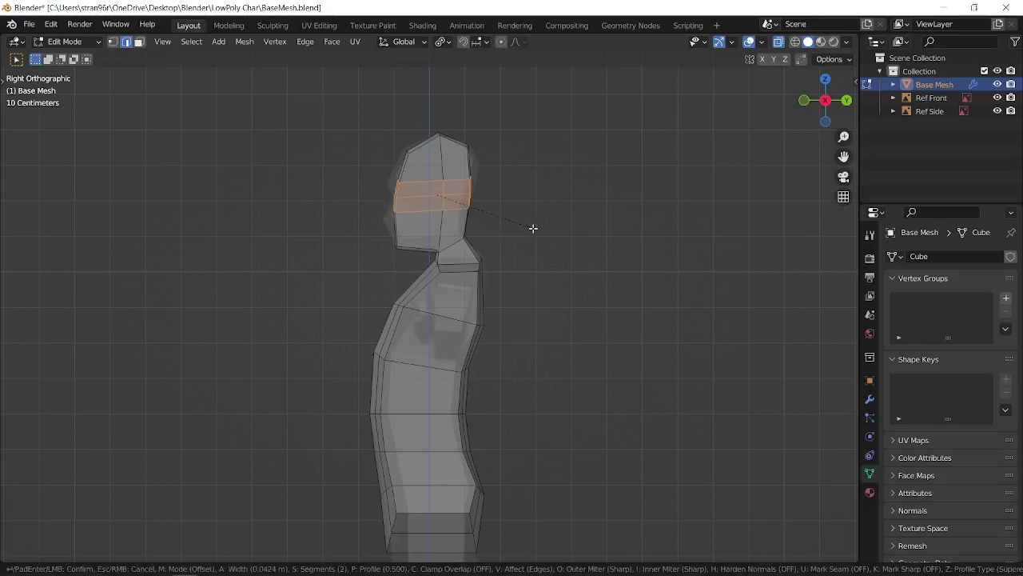
left_click(533, 229)
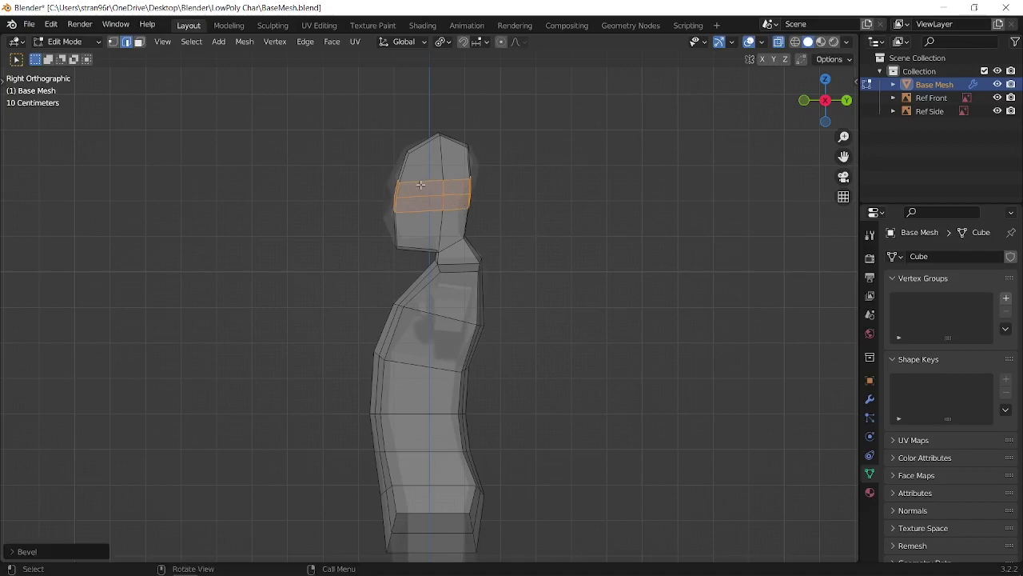
- Move the front vertices of the head loops to follow the brow, eye socket, nose and forehead profile in the side reference
key("g")
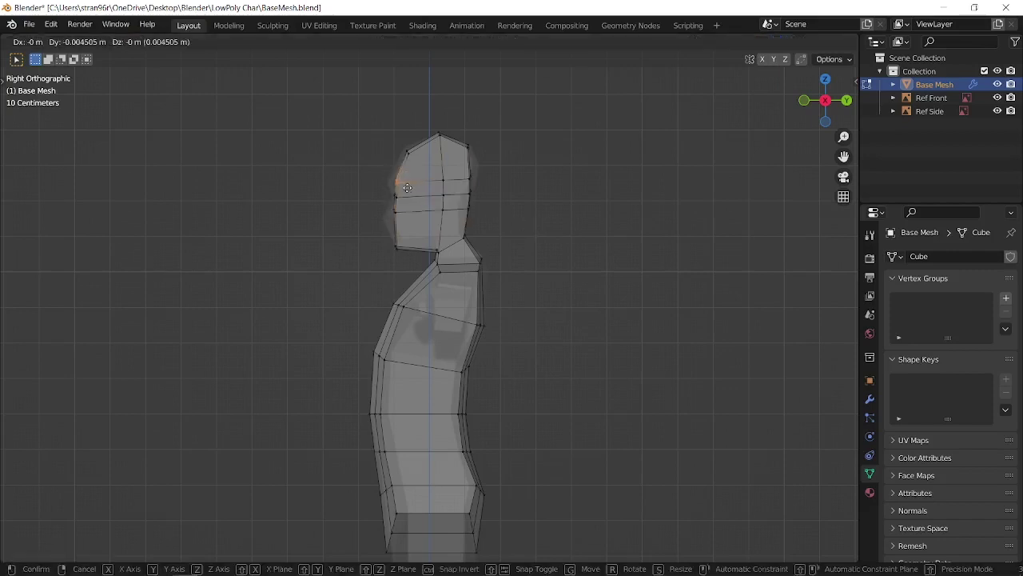
left_click(390, 195)
key("g")
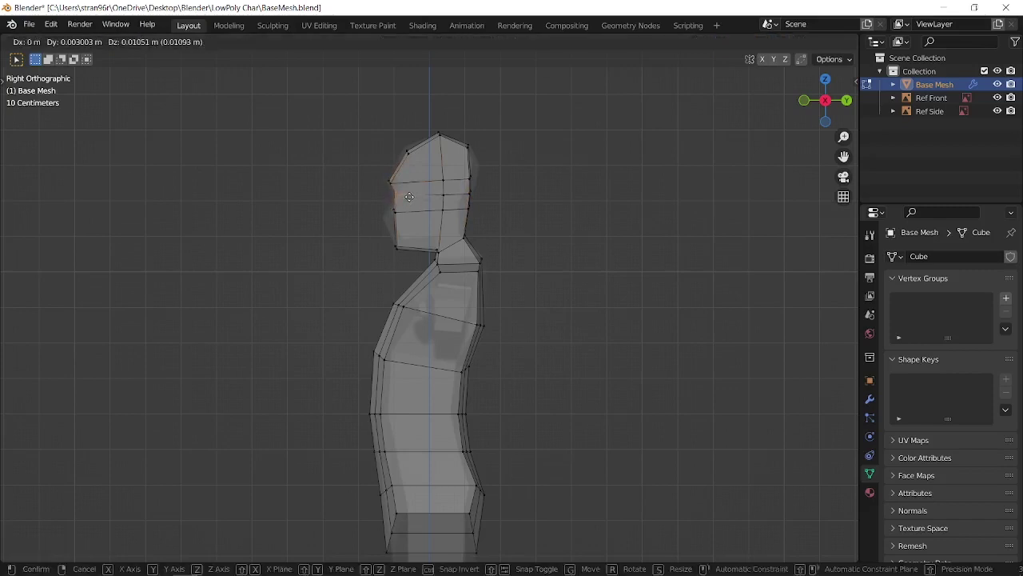
left_click(393, 210)
left_click(390, 183)
key("g")
left_click(391, 180)
left_click(407, 151)
key("g")
left_click(406, 149)
key("g")
left_click(466, 194)
- In the front view, move the head's outer and jaw vertices to match the front reference outline
key("KP_1")
scroll(492, 213, "up", 3)
key("g")
left_click(393, 184)
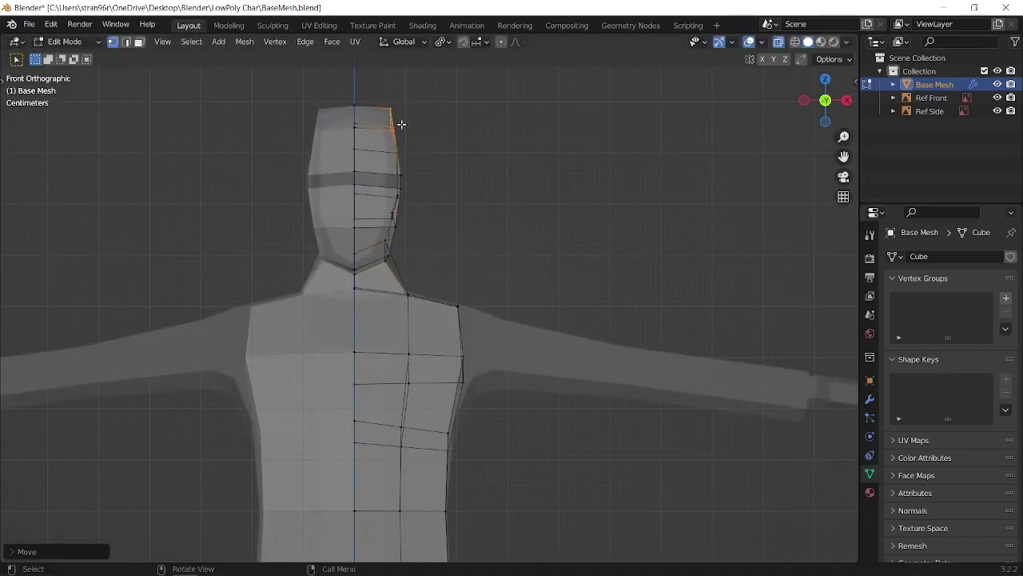
middle_click_drag(379, 97, 413, 183)
key("KP_1")
key("g")
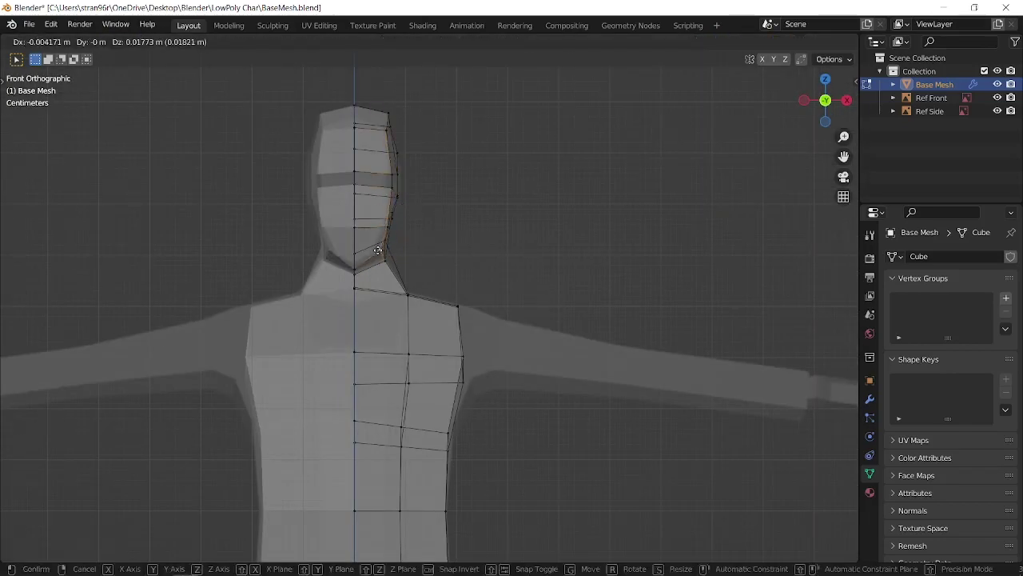
left_click(391, 244)
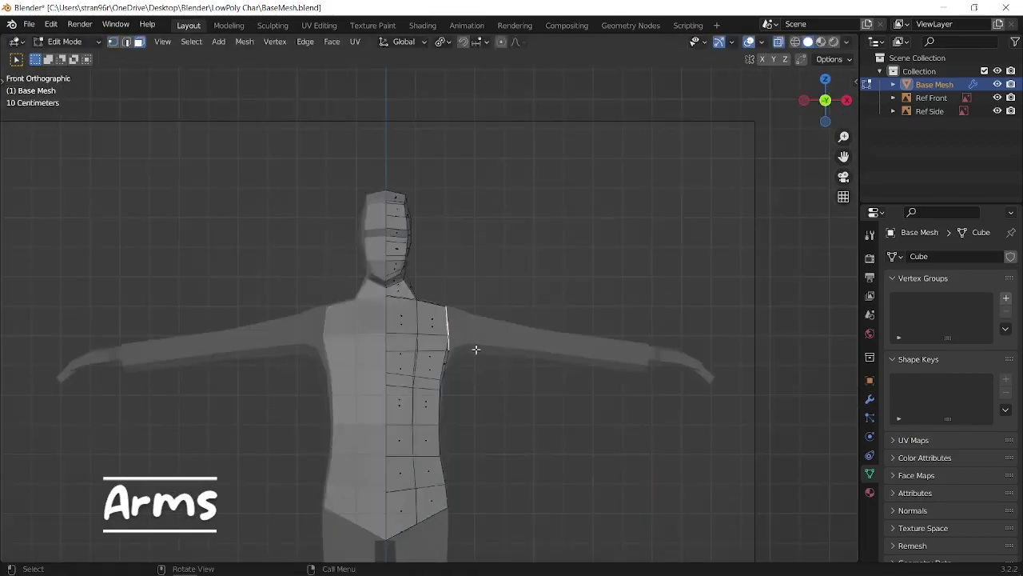
- Extrude the shoulder's side face outward into an arm along the front reference, slide the shoulder edges and scale the selected arm edges along X
key("e")
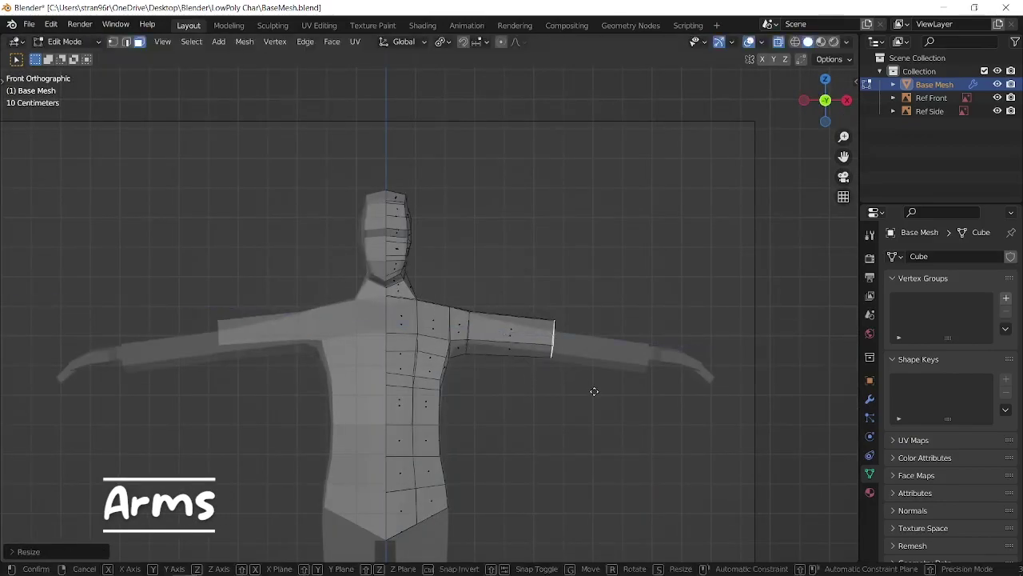
left_click(674, 393)
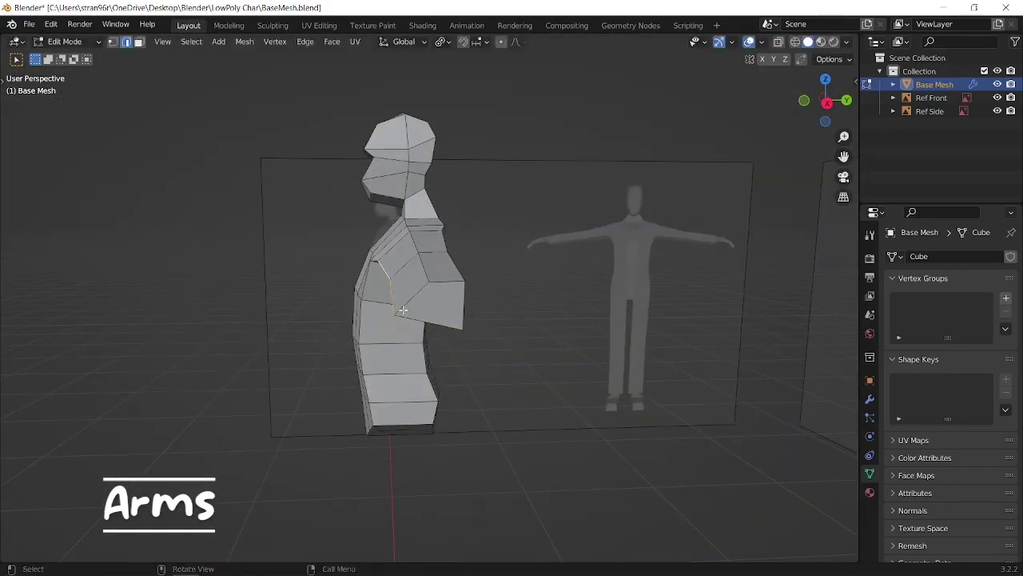
key("g")
key("g")
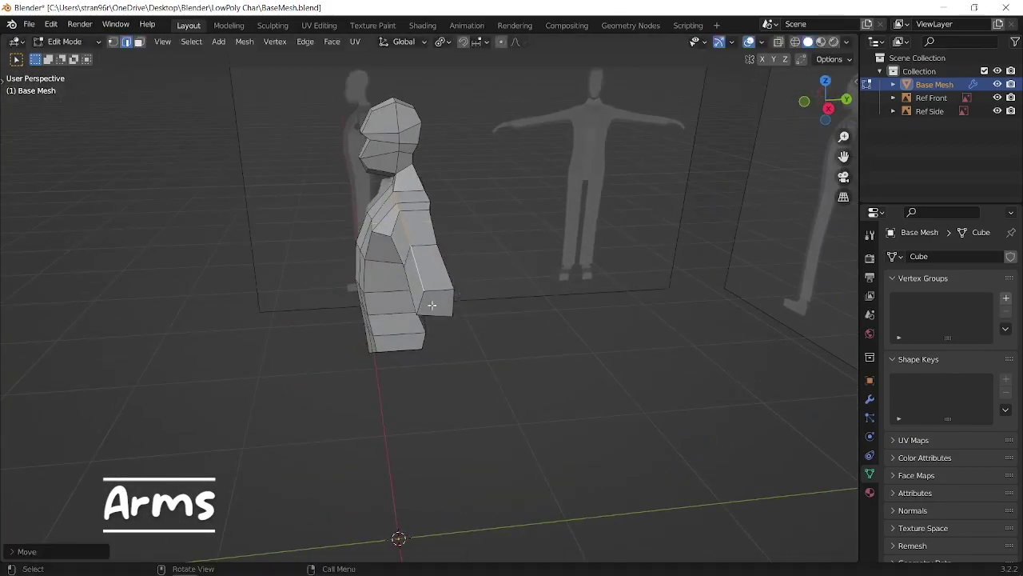
key("s")
key("x")
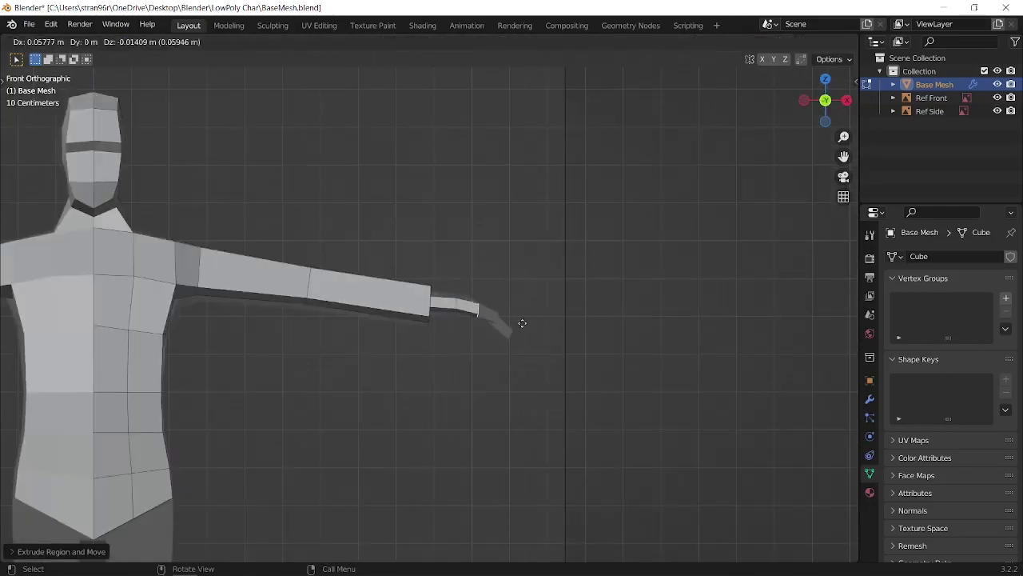
- Shape the extruded hand and thumb by moving their vertices to follow the hand in the front reference
key("b")
left_click_drag(504, 277, 521, 358)
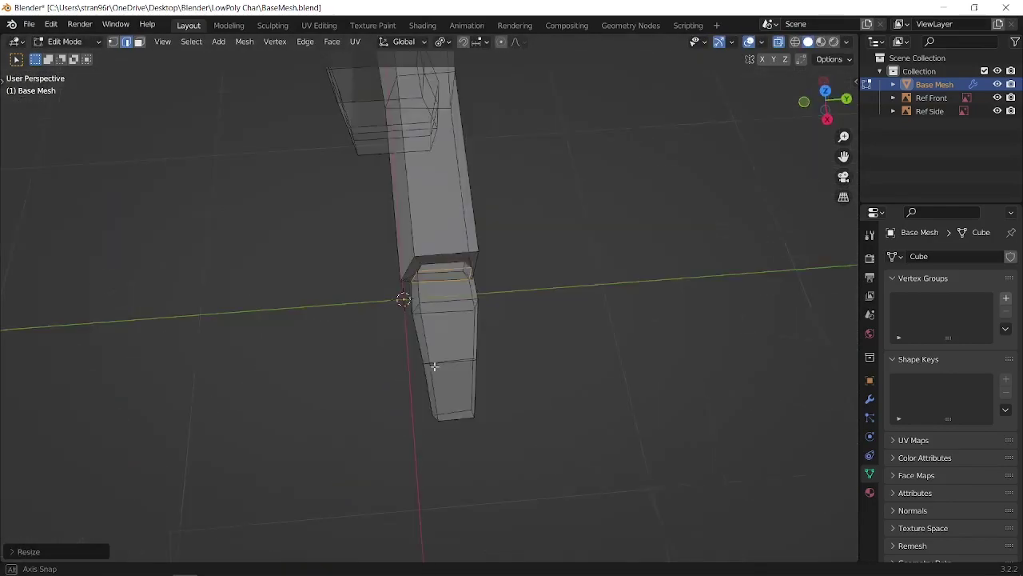
key("g")
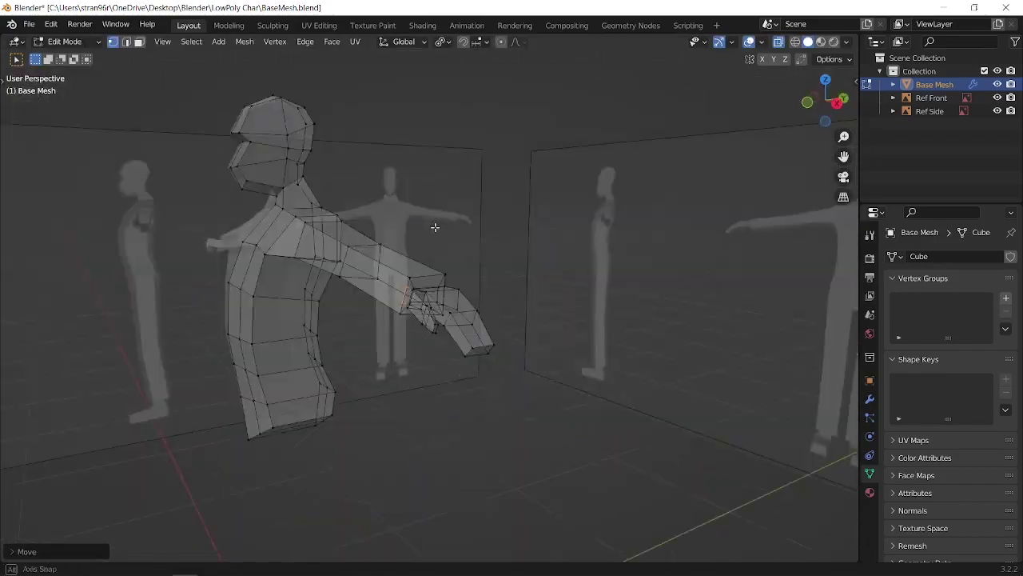
middle_click_drag(416, 504, 389, 509)
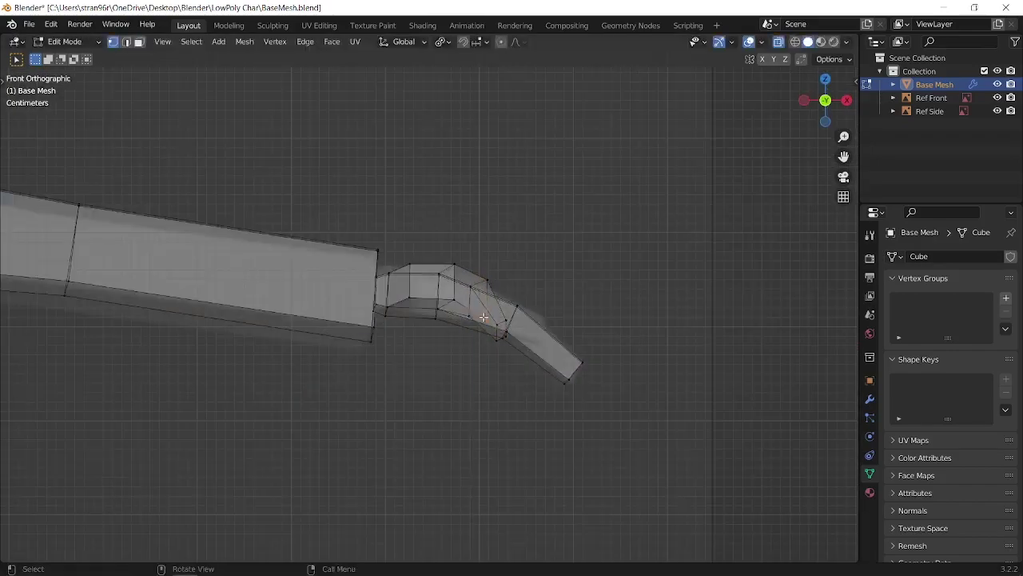
key("g")
key("z")
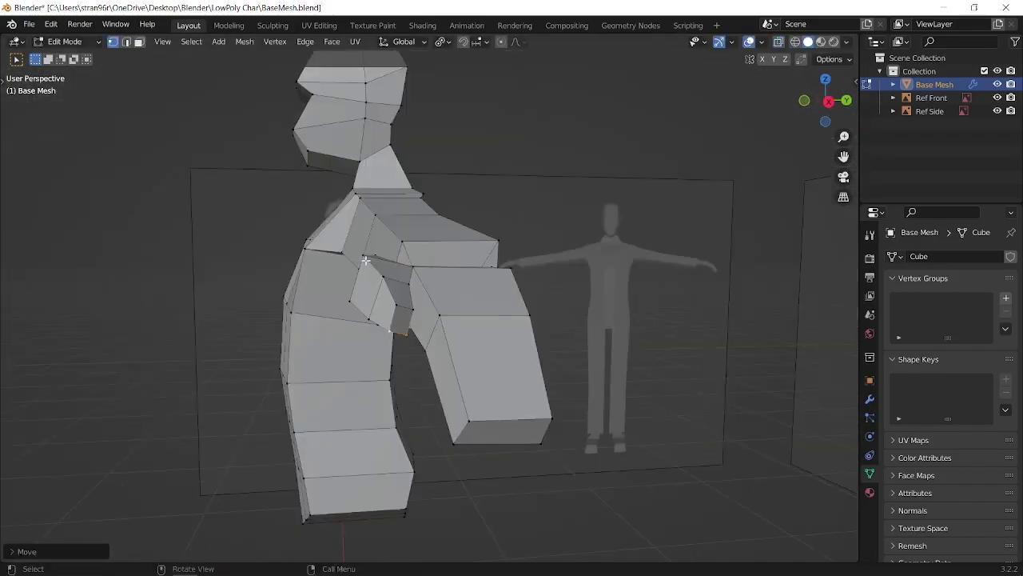
left_click_drag(383, 330, 406, 358)
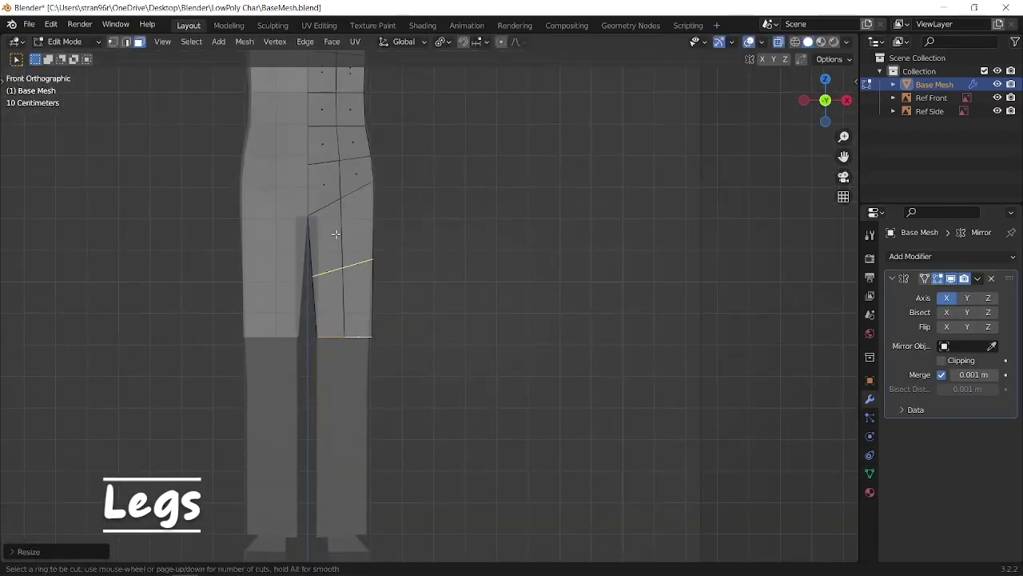
- Build the leg down from the hip along the reference and extrude the foot forward about 0.19 m
key("s")
key("x")
key("Escape")
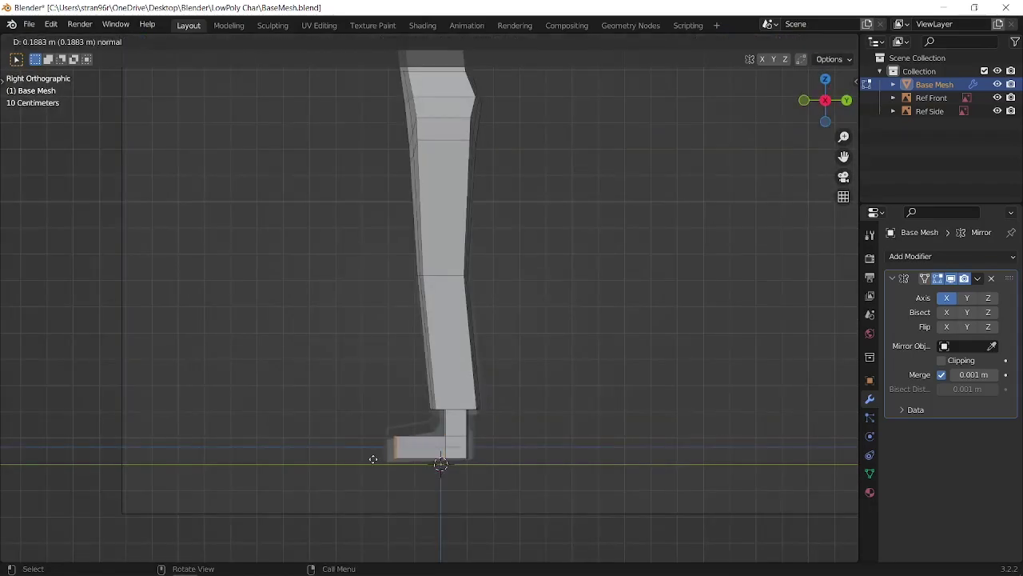
left_click(373, 459)
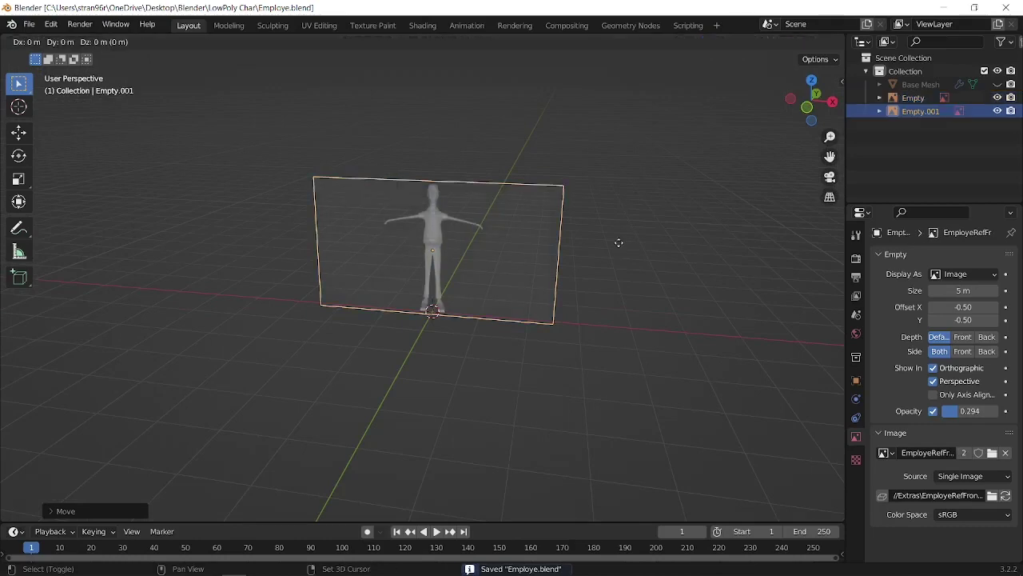
- Place the duplicated reference image, use EmployeRefSide for it and rotate it 90° about Z
left_click(525, 220)
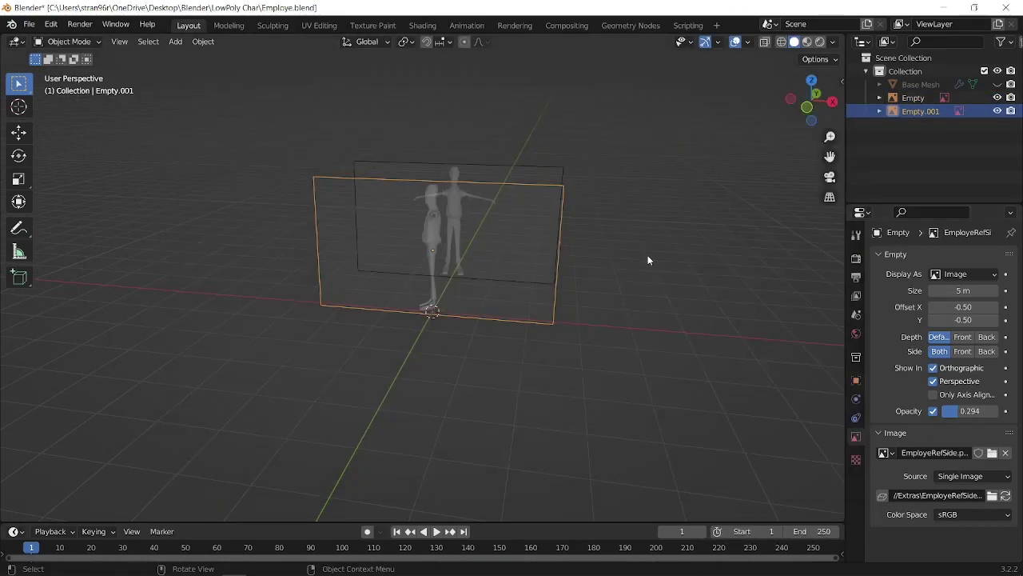
key("r")
key("z")
key("9")
key("0")
key("Return")
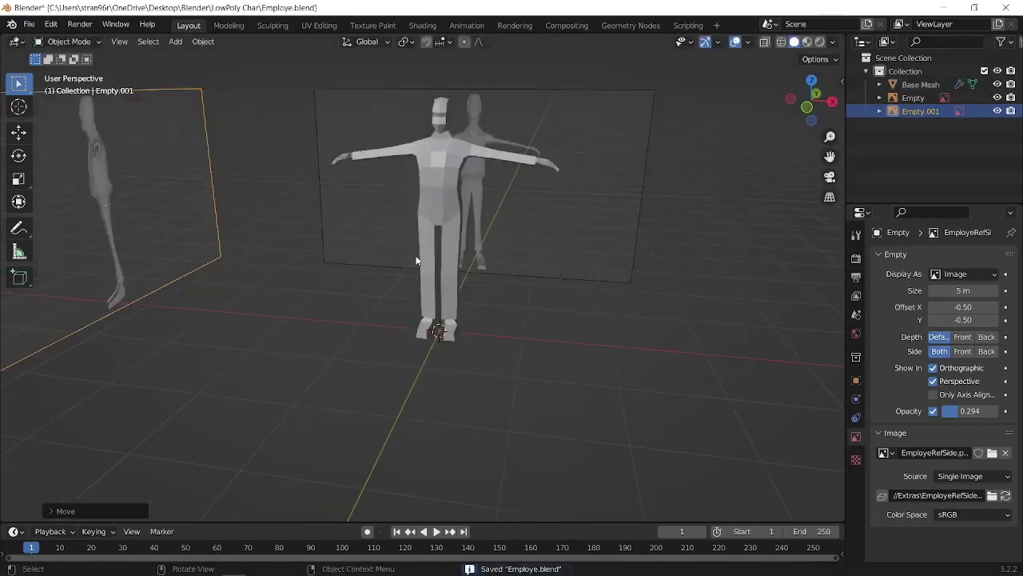
- In the front view, scale the base mesh's torso and move the hip vertices to fit the employee reference
key("KP_1")
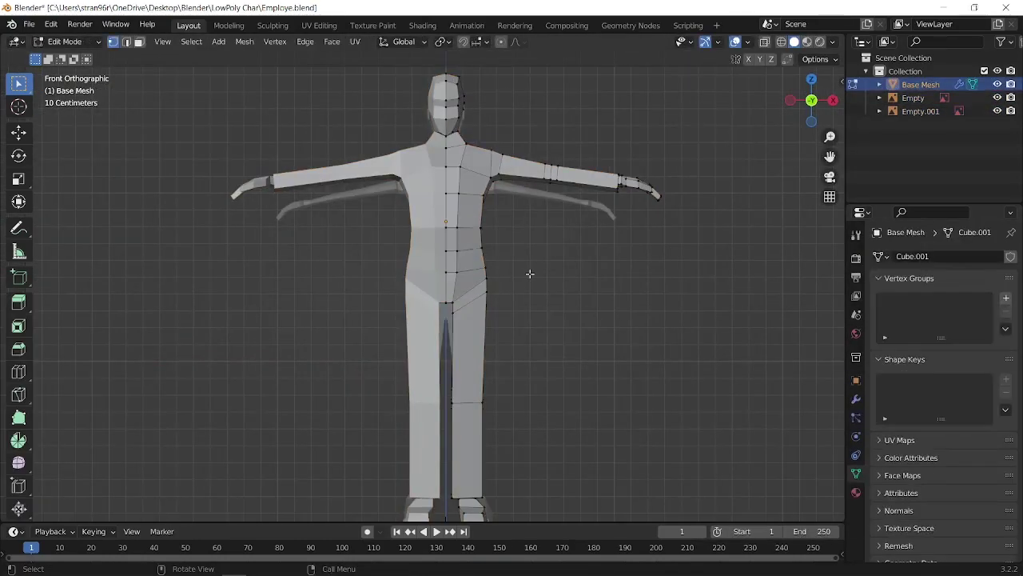
scroll(598, 213, "up", 4)
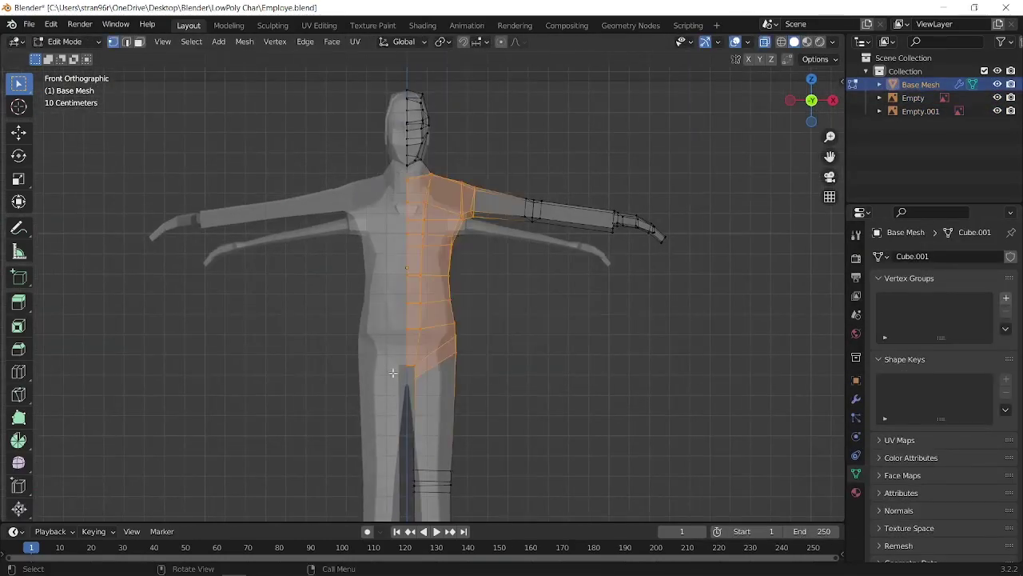
key("s")
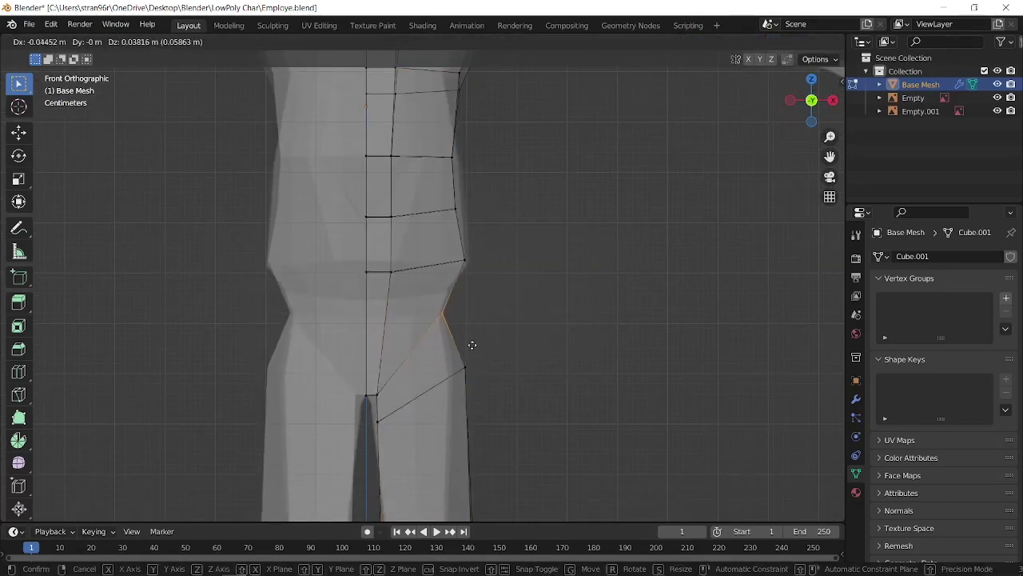
left_click(368, 399)
key("g")
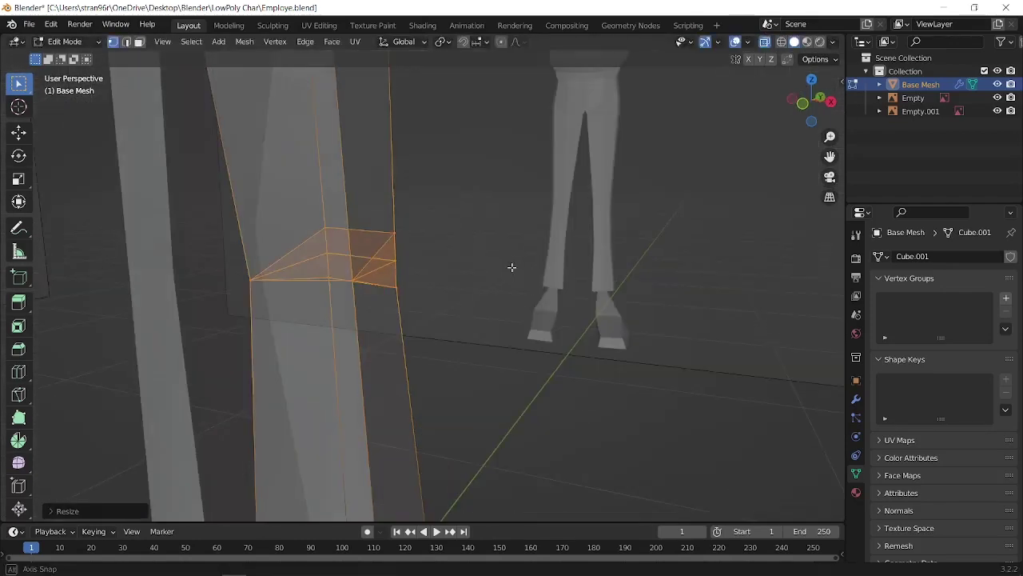
- Fit the knee and trouser-hem edge loops to the leg outline of the employee's front reference
key("ctrl+l")
key("F3")
type("merge")
key("Return")
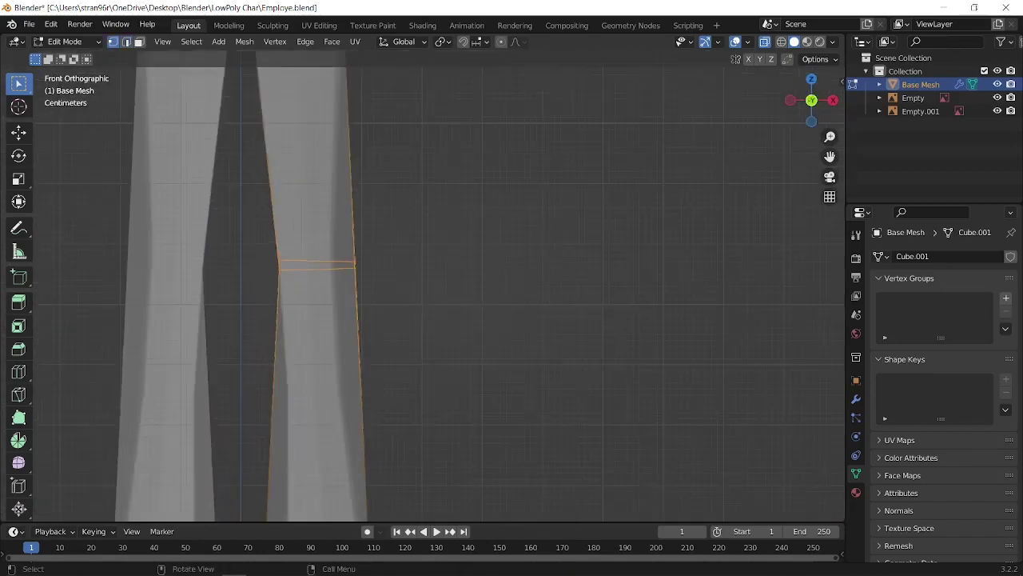
scroll(450, 270, "down", 4)
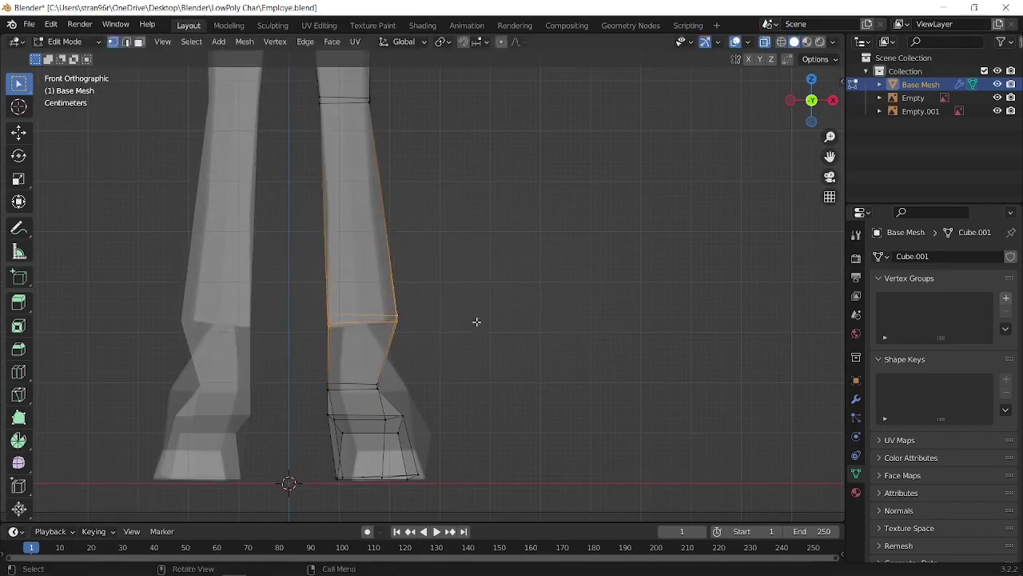
- Move the foot and scale the ankle and trouser-hem edge loops to fit the lower leg of the front reference
left_click_drag(293, 375, 454, 485)
key("g")
left_click(461, 471)
left_click(383, 388, "alt")
key("s")
left_click(384, 321, "alt")
key("s")
left_click(509, 326)
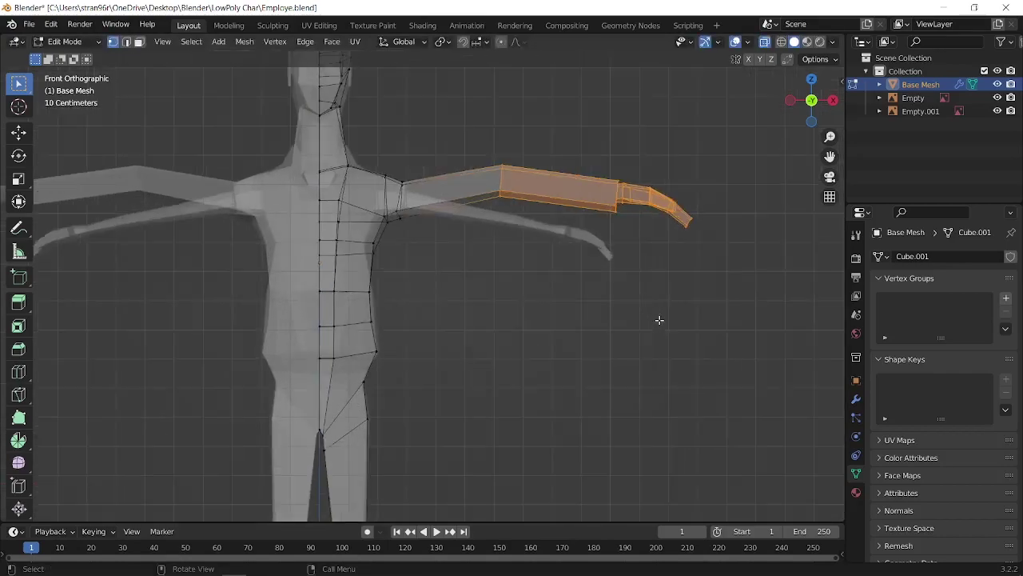
- Scale and move the forearm and hand, and scale the arm's edge loop to fit the front reference's arm
key("s")
left_click(697, 320)
key("g")
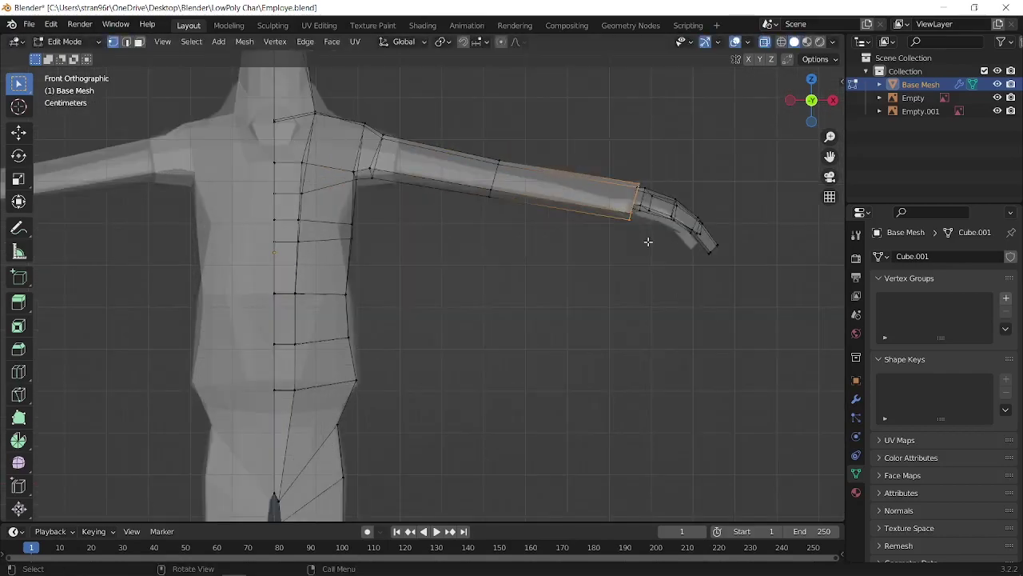
left_click(566, 194, "alt")
key("s")
left_click(633, 144)
- Move the hand and adjust the elbow and upper-arm edge loops to follow the arm in the front reference
left_click_drag(487, 144, 738, 329)
key("g")
left_click(747, 338)
left_click(510, 189, "alt")
key("g")
left_click(509, 183)
left_click(562, 192, "alt")
key("ctrl+x")
scroll(448, 142, "up", 3)
middle_click_drag(350, 84, 447, 141, "shift")
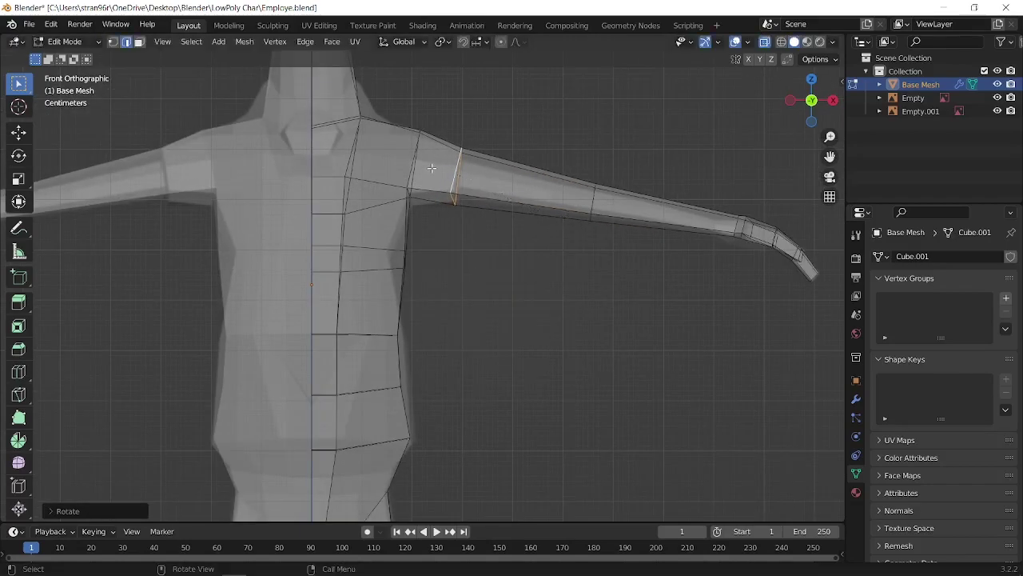
- Move the armpit, rib and waist vertices on the torso's side to the front reference outline
left_click_drag(395, 177, 428, 212)
key("g")
left_click(427, 219)
left_click_drag(385, 238, 424, 280)
key("g")
left_click(409, 280)
middle_click_drag(429, 314, 391, 234, "shift")
left_click_drag(344, 234, 391, 283)
left_click(389, 387)
- Move the shoulder-top and neck-base vertices to the neckline of the front reference
middle_click_drag(344, 120, 416, 376, "shift")
left_click_drag(377, 271, 419, 313)
key("g")
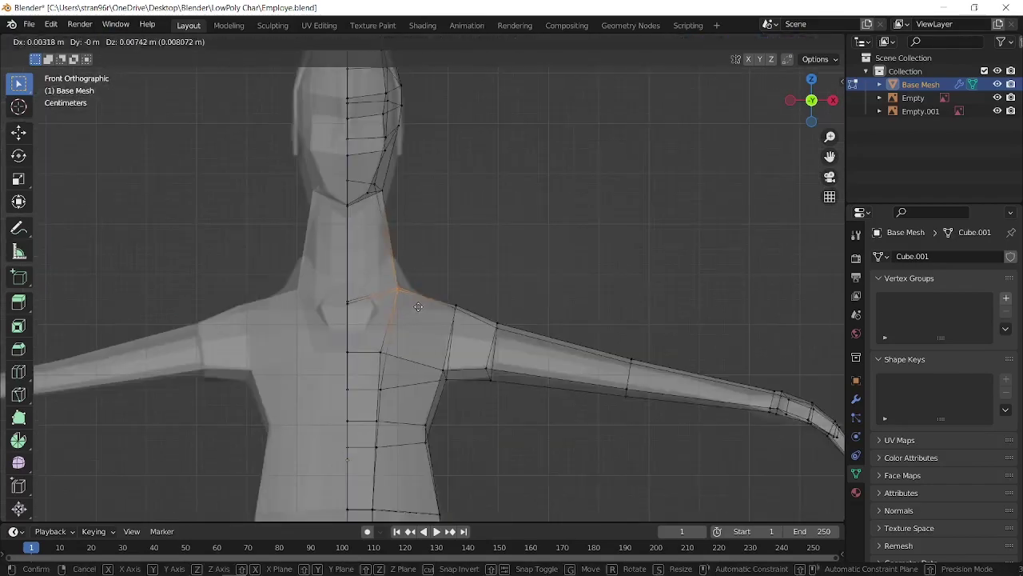
left_click(424, 308)
middle_click_drag(397, 245, 410, 281, "shift")
key("Escape")
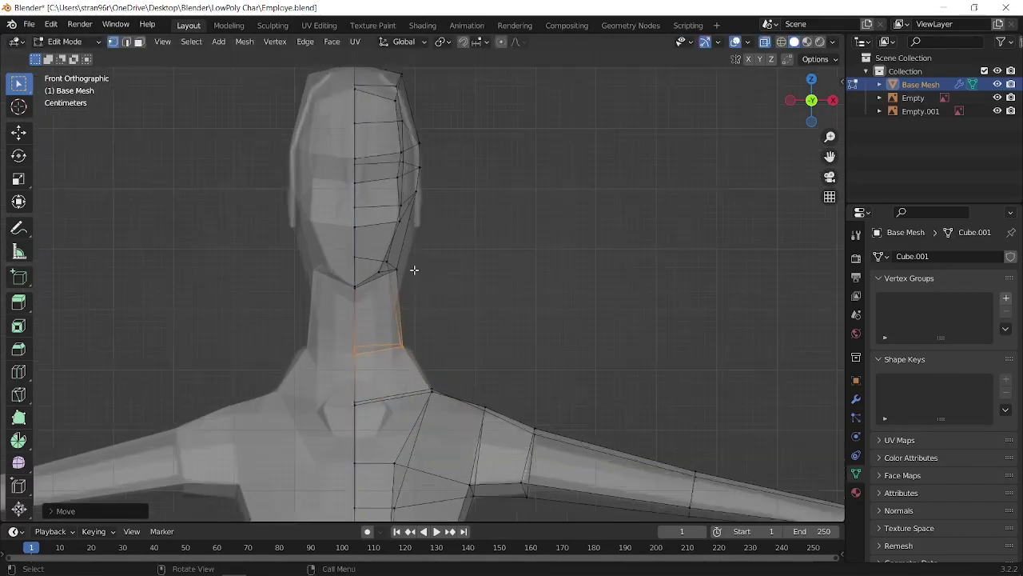
scroll(437, 273, "down", 4)
left_click(913, 98)
scroll(899, 320, "down", 1)
key("Tab")
left_click(914, 99)
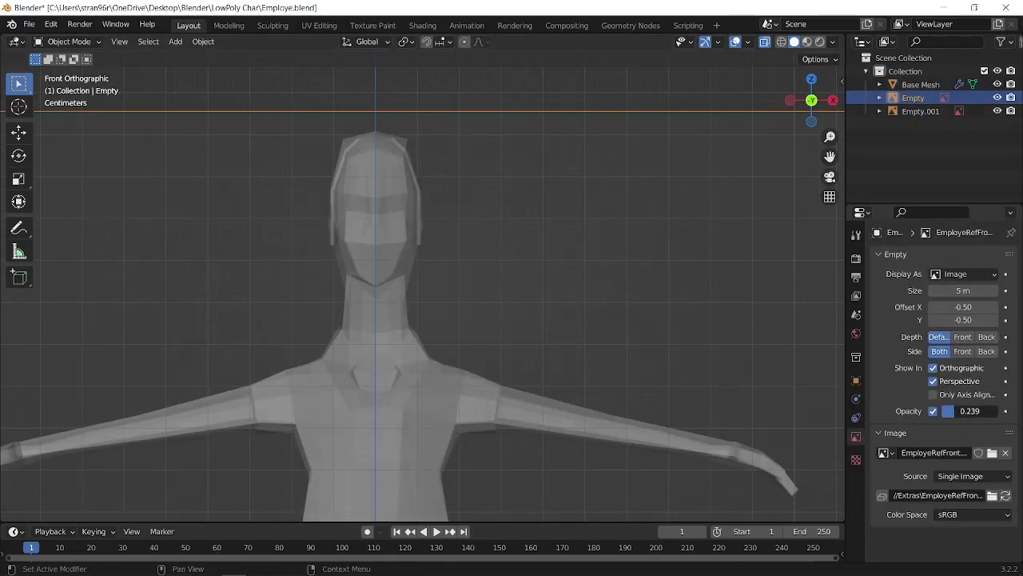
left_click(400, 299)
key("Tab")
- In the right view, move the chin, jaw and front neck vertices to fit the employee's side reference
scroll(422, 286, "up", 7)
key("KP_3")
scroll(380, 292, "down", 6)
middle_click_drag(385, 305, 442, 298, "shift")
left_click(359, 279)
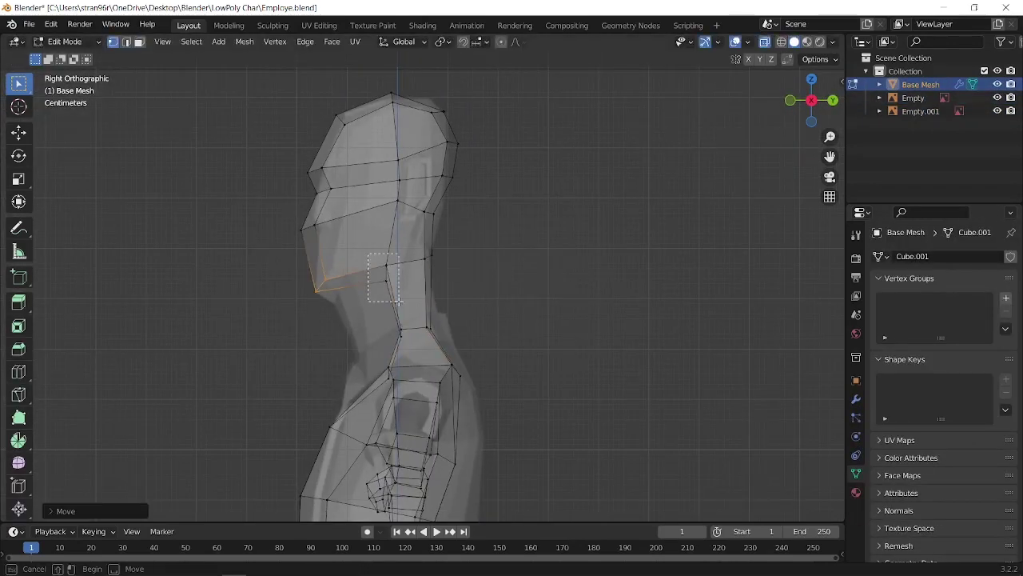
key("g")
left_click(355, 324)
key("g")
left_click(372, 383)
left_click_drag(377, 359, 396, 387)
key("g")
left_click(372, 391)
- Move the nape and back-of-head vertices to the outline of the side reference
left_click_drag(411, 308, 445, 340)
key("g")
left_click(450, 323)
scroll(439, 254, "up", 2)
left_click_drag(410, 166, 453, 199)
key("g")
left_click(457, 214)
middle_click_drag(475, 183, 462, 263, "shift")
left_click(472, 248)
left_click_drag(432, 146, 478, 185)
key("g")
left_click(459, 185)
- Fit the crown, forehead and face-profile vertices to the side reference
left_click_drag(355, 74, 379, 117)
key("g")
left_click(379, 125)
left_click_drag(270, 110, 311, 153)
left_click(314, 186)
left_click_drag(240, 214, 288, 242)
key("g")
left_click(302, 209)
left_click_drag(231, 256, 280, 308)
key("g")
left_click(299, 292)
- Move the rear crown and upper back-of-head vertices to fit the side reference
left_click(439, 118)
key("g")
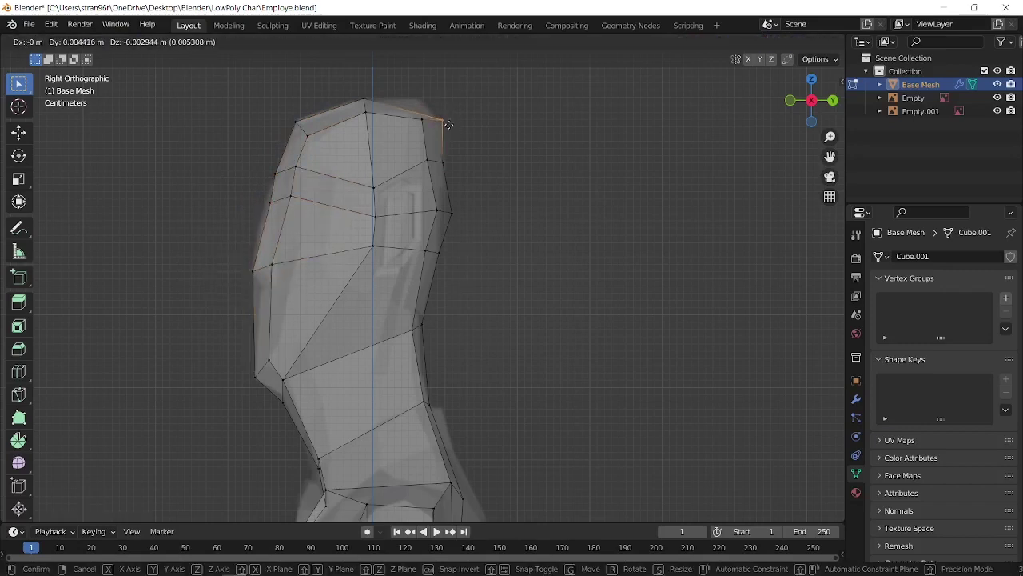
left_click(426, 102)
left_click(422, 119)
key("g")
left_click(408, 112)
left_click_drag(417, 174, 450, 152)
key("g")
key("g")
left_click(374, 185)
- Select the vertices down the torso's back and move them outward to the side reference's back outline
scroll(521, 439, "down", 2)
middle_click_drag(521, 439, 523, 137, "shift")
scroll(509, 344, "down", 1)
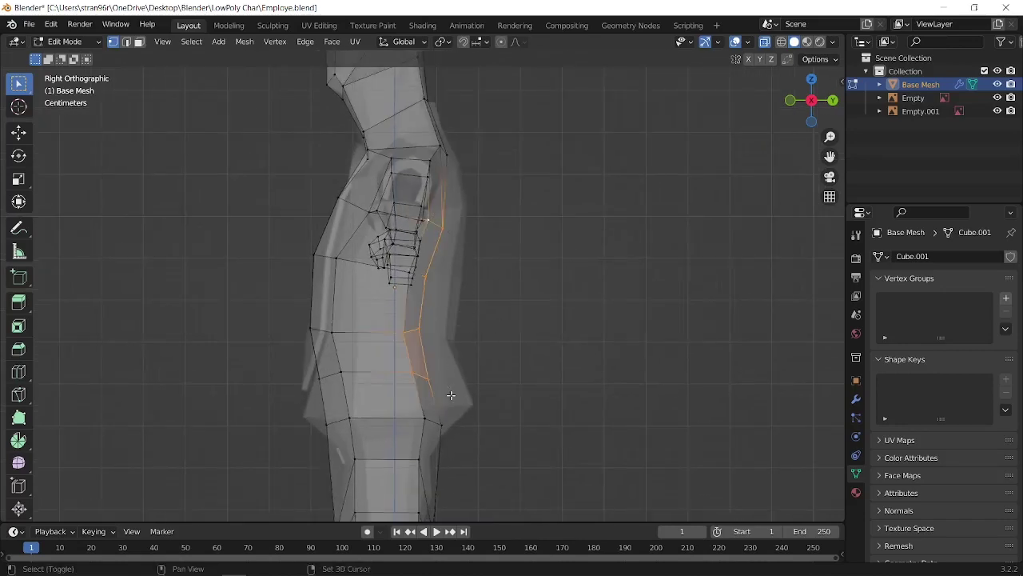
left_click(416, 274, "shift")
middle_click_drag(451, 395, 548, 325)
key("g")
left_click(565, 310)
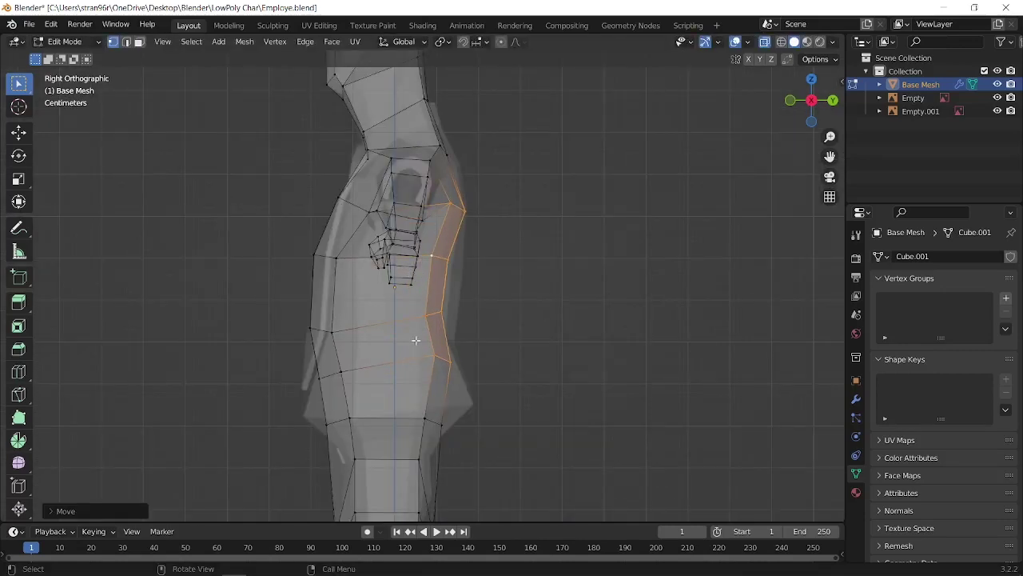
- Move the lower torso's front and back vertices to the flared shirt hem and waist of the side reference
scroll(413, 381, "down", 1)
left_click_drag(422, 343, 459, 414)
key("g")
right_click(491, 402)
scroll(463, 395, "up", 2)
left_click_drag(424, 353, 483, 401)
key("g")
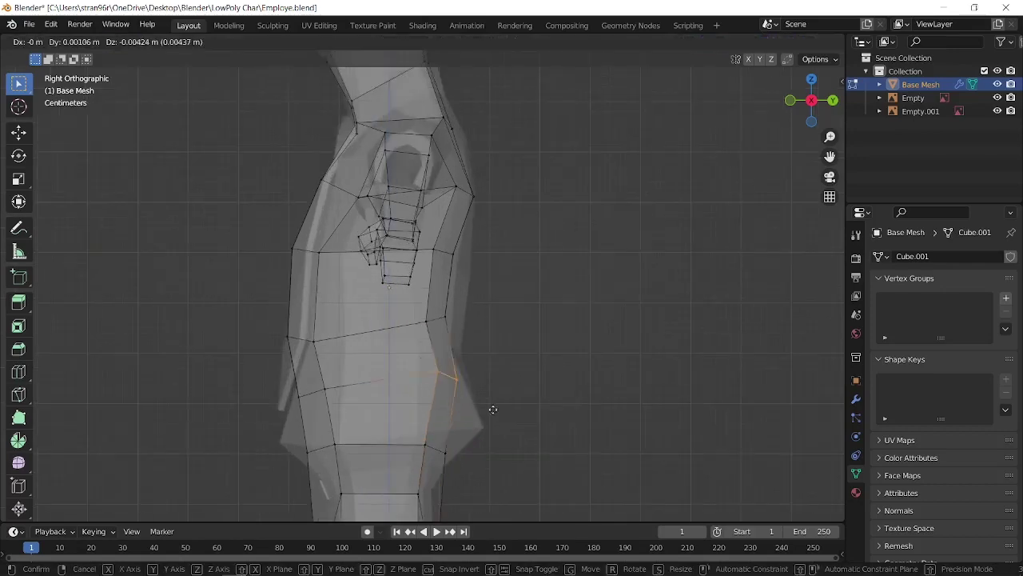
left_click(507, 449)
left_click_drag(293, 383, 343, 411)
key("g")
left_click(323, 459)
left_click_drag(417, 305, 471, 360)
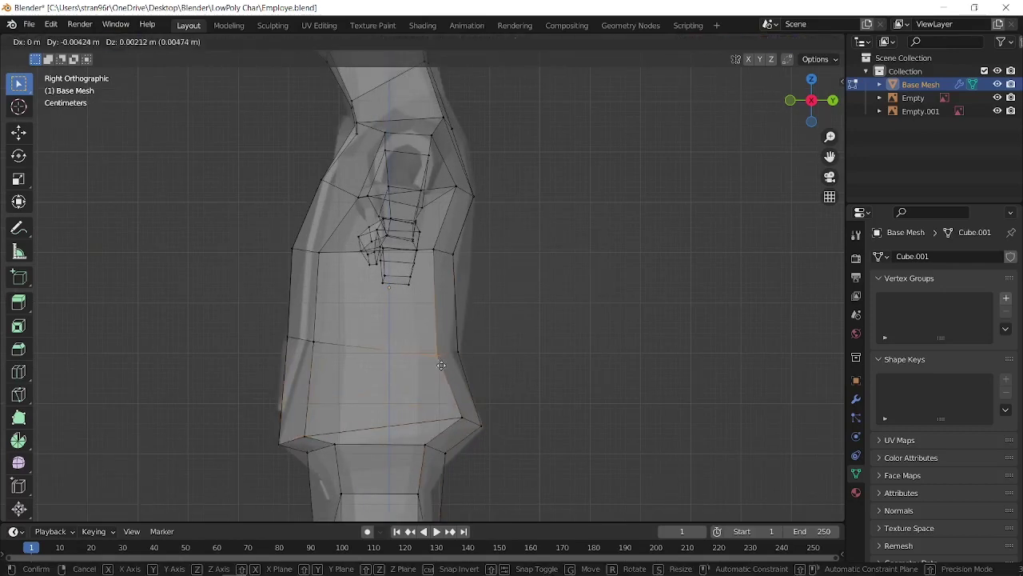
left_click(458, 365)
- In the front view, position the sleeve-end vertices and scale the adjoining arm loop to about 0.77 to form the sleeve opening
middle_click_drag(457, 364, 572, 302, "shift")
scroll(452, 376, "down", 4)
scroll(384, 341, "down", 2)
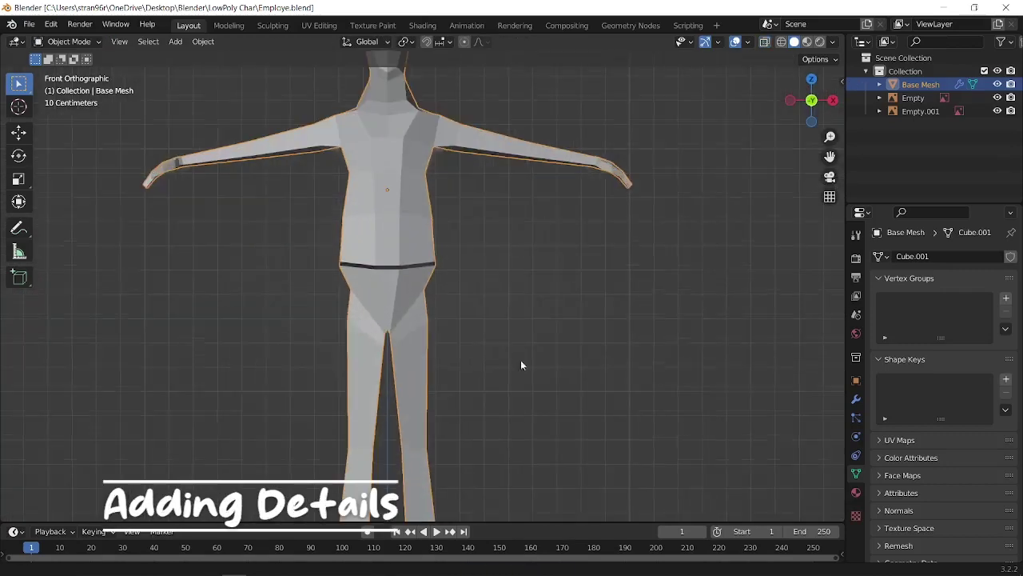
scroll(521, 363, "up", 2)
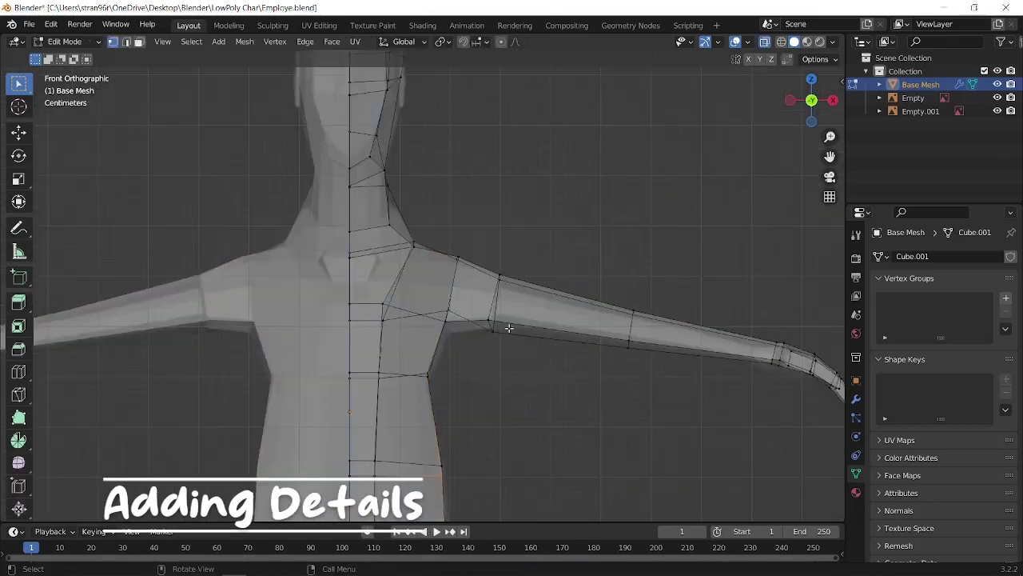
key("g")
left_click(467, 346)
key("s")
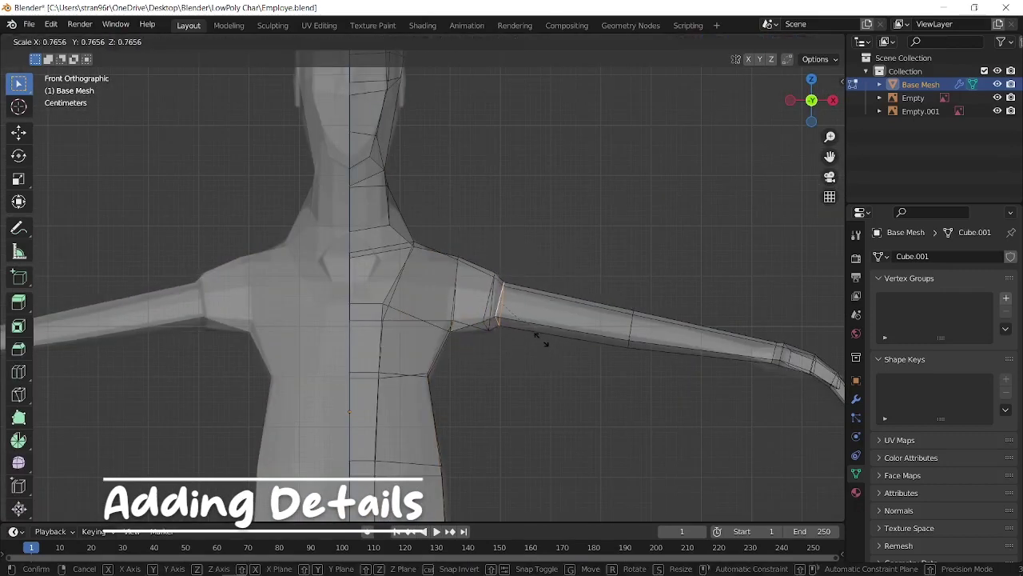
left_click(543, 341)
key("g")
left_click(533, 336)
- Bevel the elbow edge loop and reposition the wrist vertices along the arm
scroll(532, 336, "down", 1)
left_click(593, 330, "alt")
key("ctrl+b")
left_click(609, 341)
left_click_drag(711, 290, 802, 420)
left_click_drag(703, 311, 743, 376)
key("g")
left_click(727, 376)
- In the front view, add a loop cut on the lower body of the base mesh
scroll(423, 289, "down", 2)
scroll(448, 261, "up", 4)
scroll(406, 219, "down", 3)
middle_click_drag(406, 219, 515, 262)
key("KP_1")
middle_click_drag(515, 494, 514, 265, "shift")
scroll(536, 294, "up", 2)
scroll(505, 288, "down", 2)
key("ctrl+r")
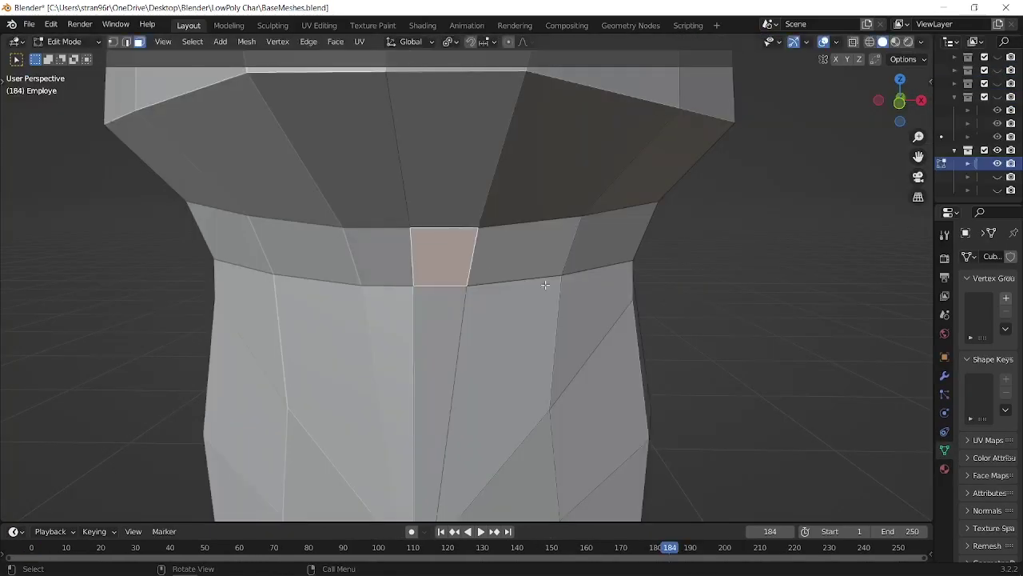
- Select the belt's face loop around the waist and extrude it slightly outward along its normals
key("alt+e")
left_click(547, 299)
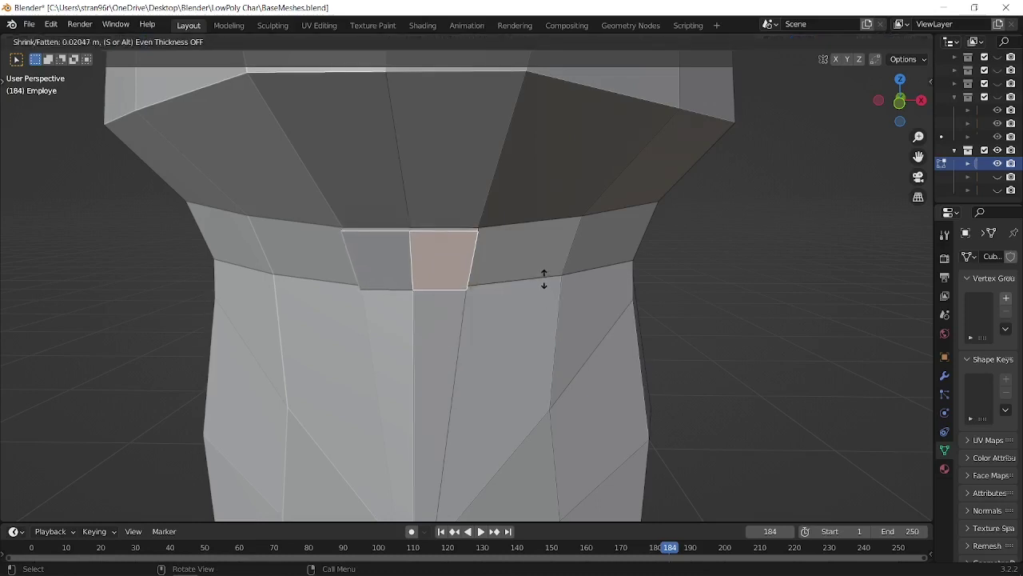
left_click(484, 262, "alt+shift")
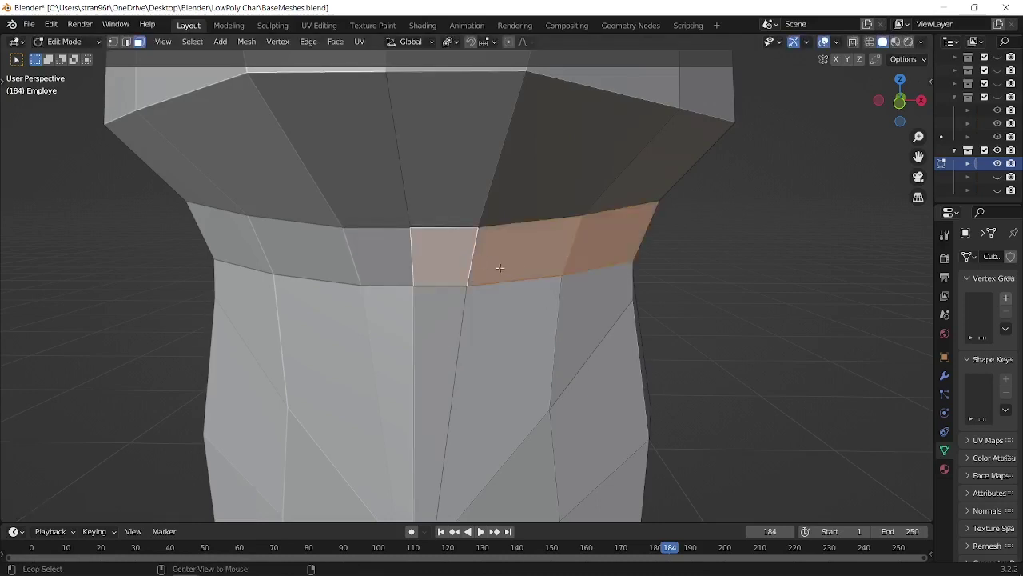
key("alt+e")
left_click(591, 274)
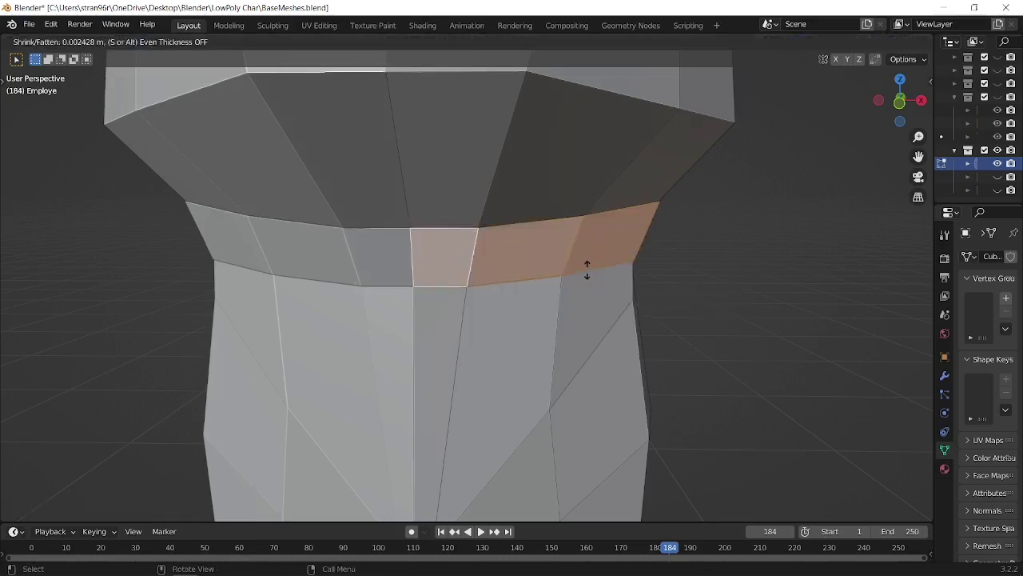
- Inset the belt's front centre face and extrude it to form the buckle
left_click(452, 262)
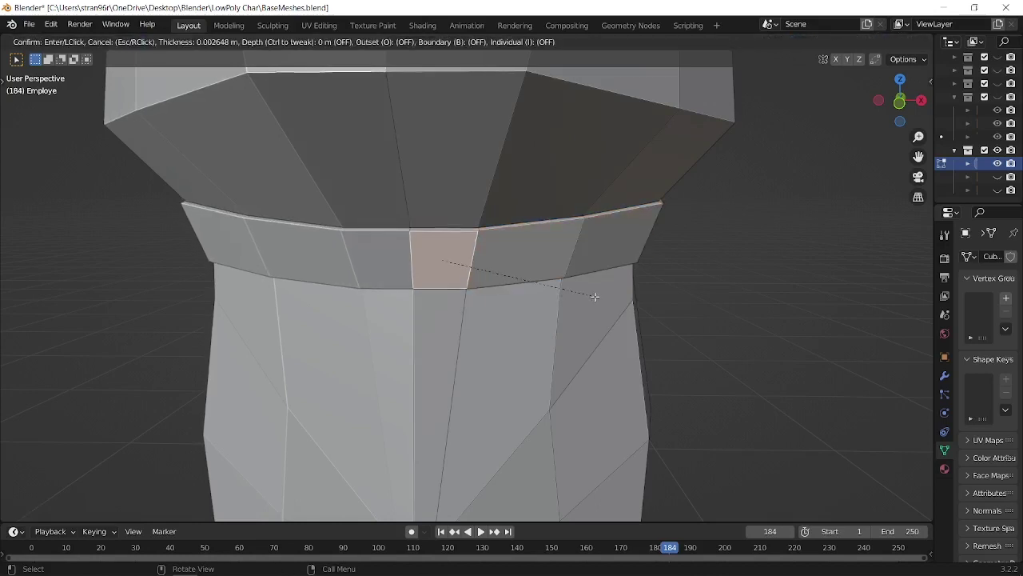
left_click(495, 297)
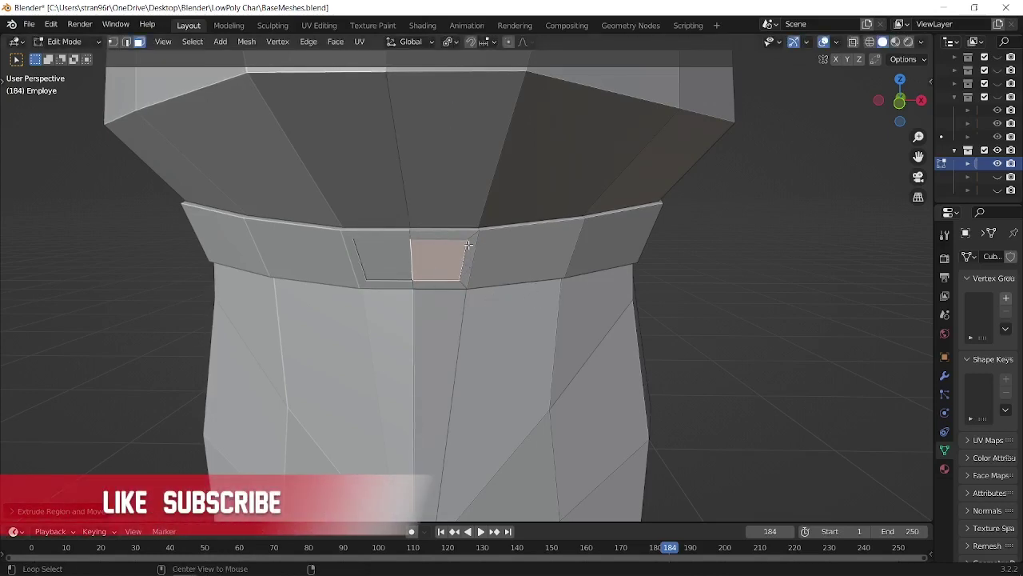
middle_click_drag(511, 285, 451, 281)
key("e")
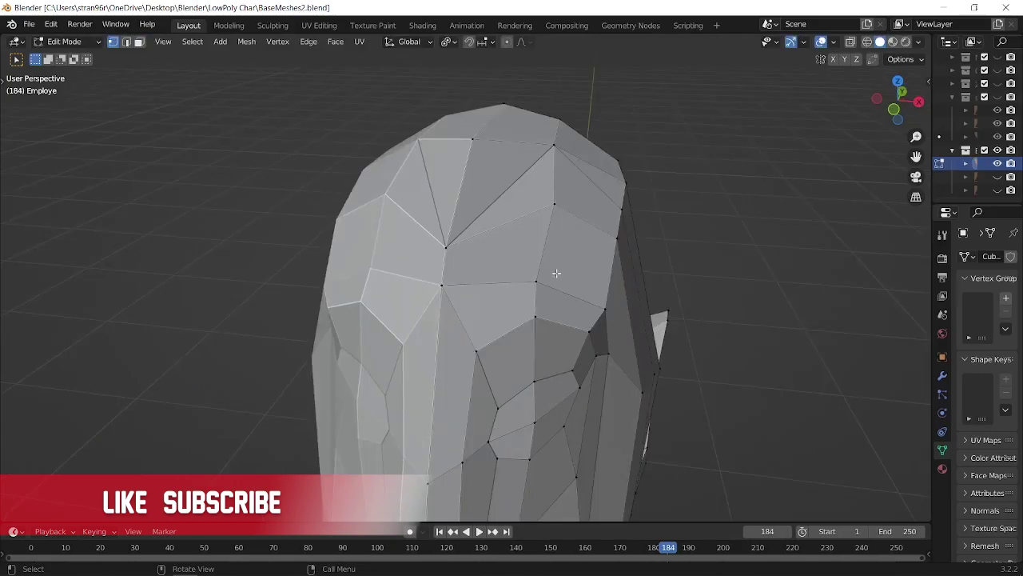
- Slide the vertices along the top and centre line of the head to even out the face flow
middle_click_drag(551, 274, 445, 307)
middle_click_drag(499, 242, 520, 276)
key("shift+v")
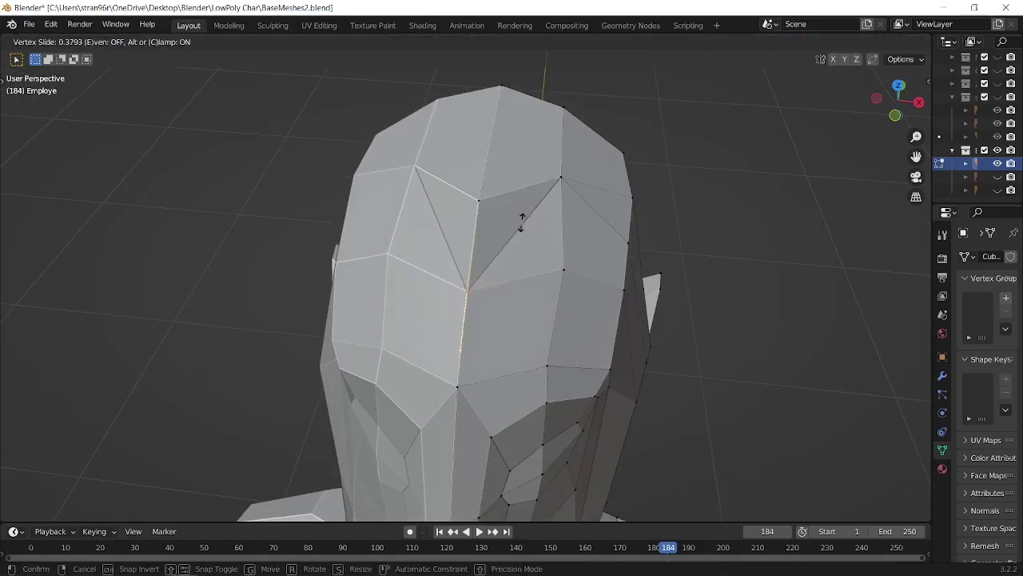
left_click(522, 223)
middle_click_drag(560, 240, 448, 192)
left_click(426, 136)
middle_click_drag(510, 140, 544, 221, "shift")
key("g")
key("g")
left_click(493, 169)
- Select the faces over the upper head and extrude them
middle_click_drag(492, 256, 449, 217)
right_click(584, 299)
middle_click_drag(584, 299, 481, 264)
right_click(490, 197)
middle_click_drag(490, 197, 521, 187)
key("c")
left_click(521, 187)
right_click(751, 262)
middle_click_drag(751, 263, 397, 194)
key("alt+e")
left_click(659, 244)
left_click(660, 234)
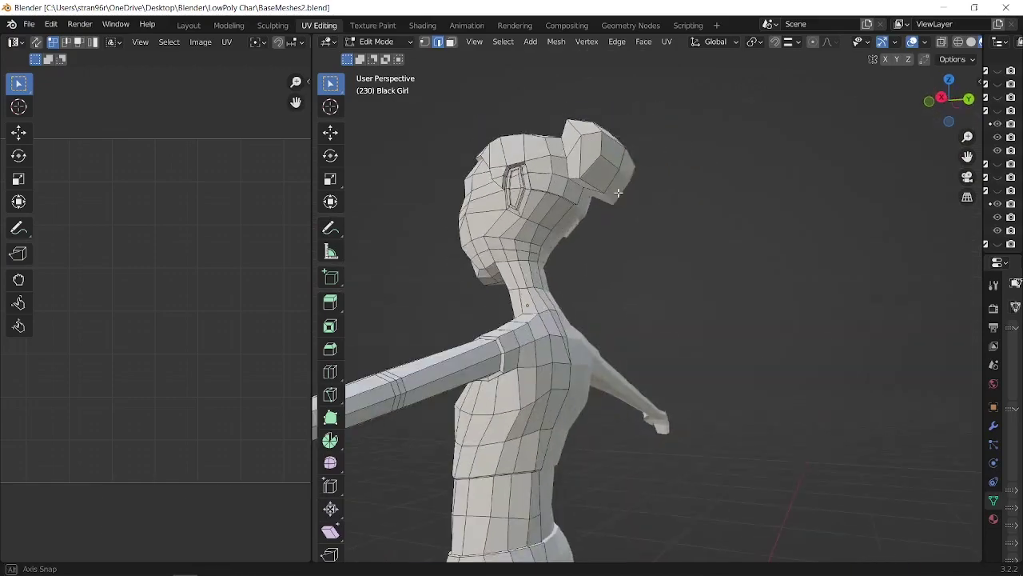
- Mark UV seams on the Black Girl head along the hairline, eye and ear, and select the mouth's edge loop
scroll(623, 367, "up", 4)
middle_click_drag(624, 400, 672, 304)
scroll(695, 321, "up", 4)
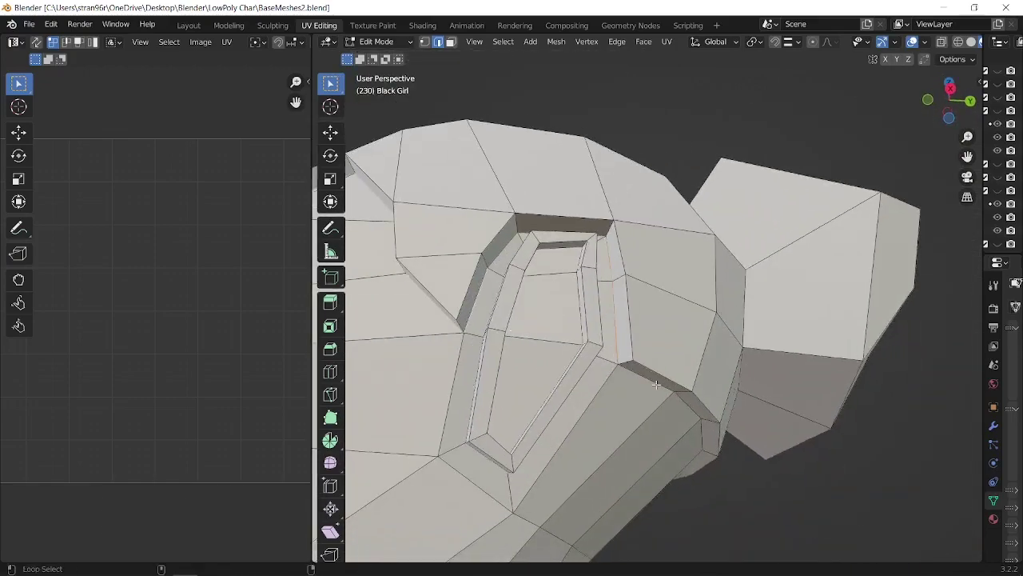
scroll(656, 384, "down", 8)
middle_click_drag(649, 343, 702, 342)
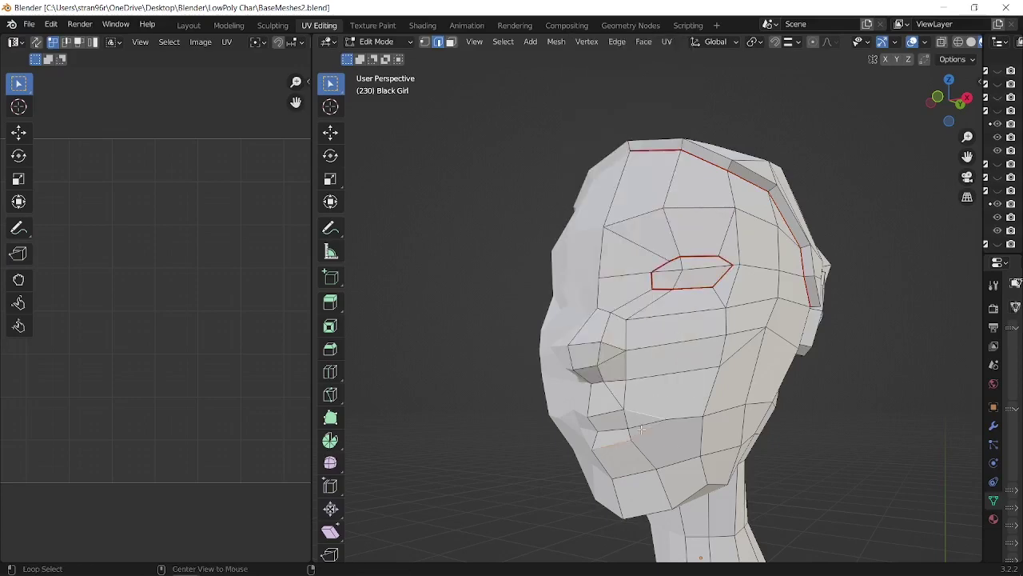
left_click(662, 402)
scroll(662, 402, "down", 4)
middle_click_drag(662, 402, 620, 297, "shift")
middle_click_drag(559, 314, 688, 350)
- Knife-cut a neckline from the neck base to the chest centre, mark it as a seam, and select the sleeve's edge loop
scroll(609, 345, "up", 5)
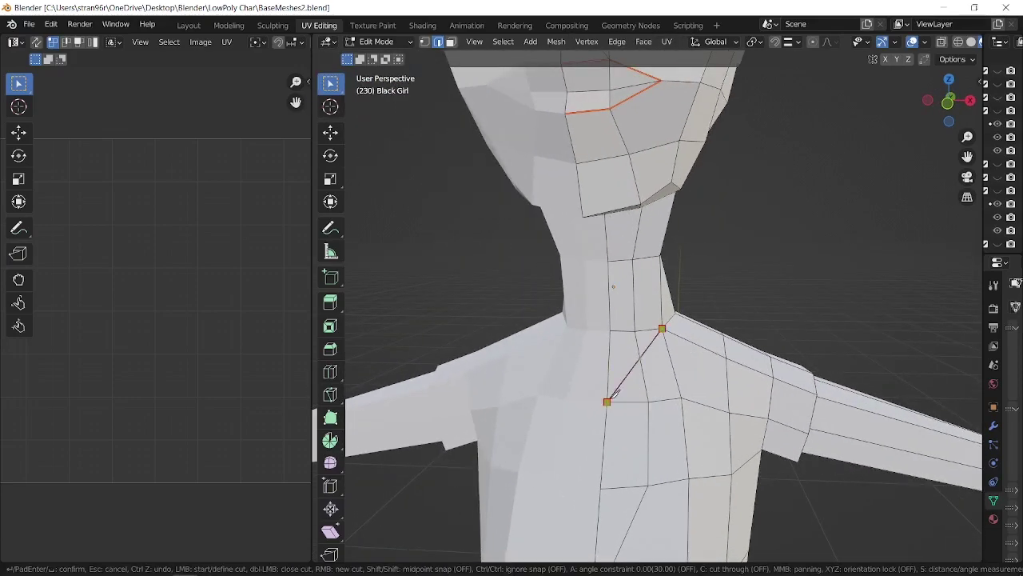
key("Return")
middle_click_drag(615, 396, 670, 357)
left_click(720, 395, "ctrl")
middle_click_drag(719, 395, 748, 271, "shift")
scroll(672, 336, "down", 3)
middle_click_drag(631, 352, 690, 360)
middle_click_drag(695, 496, 630, 352, "shift")
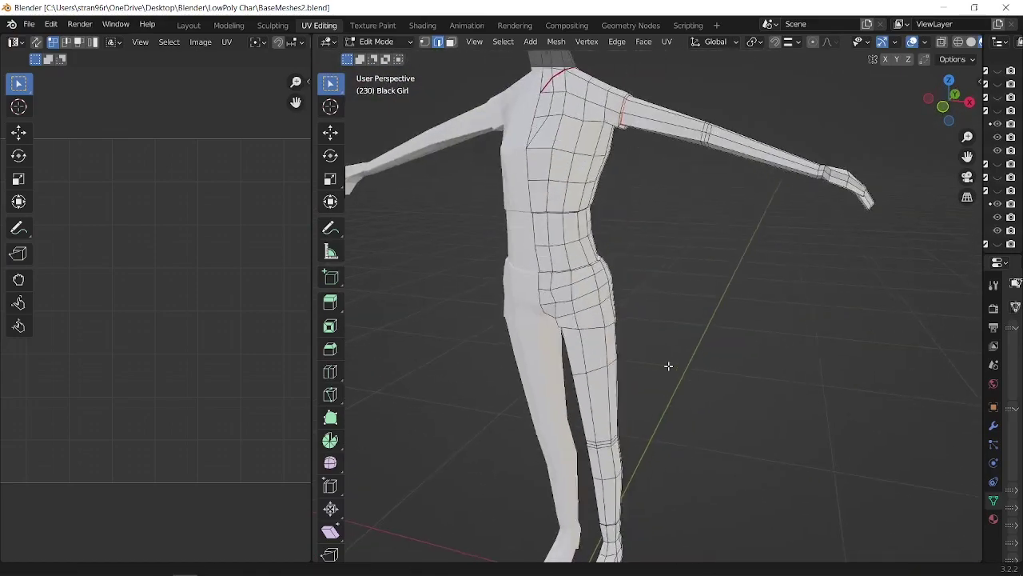
- Mark the sleeve opening, the top's lower hem and the waistline as UV seams
scroll(592, 240, "up", 3)
middle_click_drag(584, 240, 592, 436)
key("ctrl+e")
left_click(583, 325)
scroll(615, 396, "down", 4)
left_click(655, 409)
scroll(640, 472, "up", 5)
- Mark the remaining UV seams on the lower body down to the ankle, and save the file
middle_click_drag(720, 423, 731, 388)
left_click(848, 379)
scroll(848, 380, "up", 2)
key("ctrl+e")
left_click(731, 389)
scroll(797, 336, "down", 3)
scroll(725, 356, "up", 3)
middle_click_drag(675, 281, 767, 331, "shift")
scroll(767, 331, "down", 2)
key("ctrl+s")
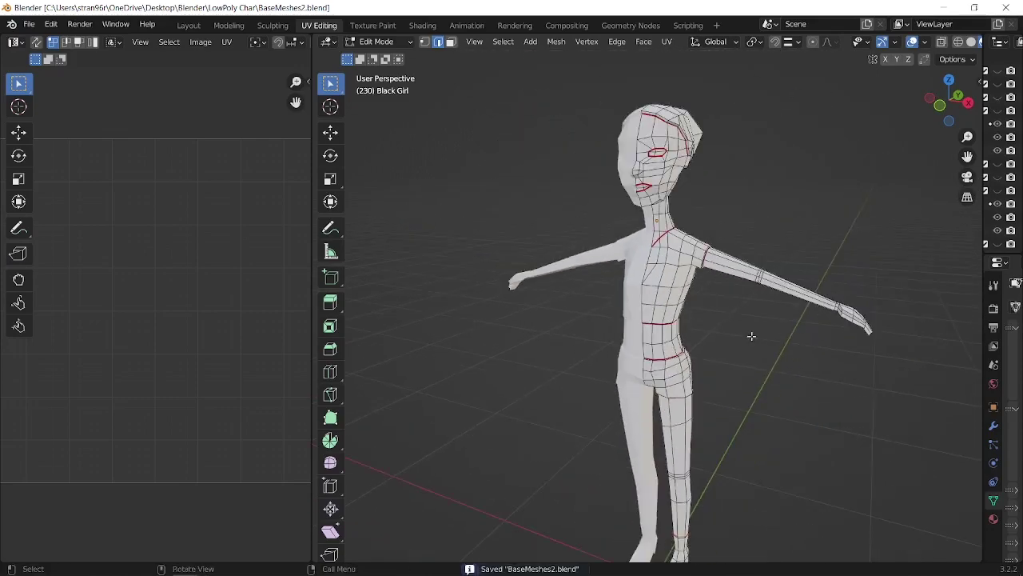
- Switch to the Shading workspace, widen the 3D view and create a material named Black Girl Material
scroll(591, 224, "down", 3)
left_click(422, 25)
scroll(598, 240, "down", 1)
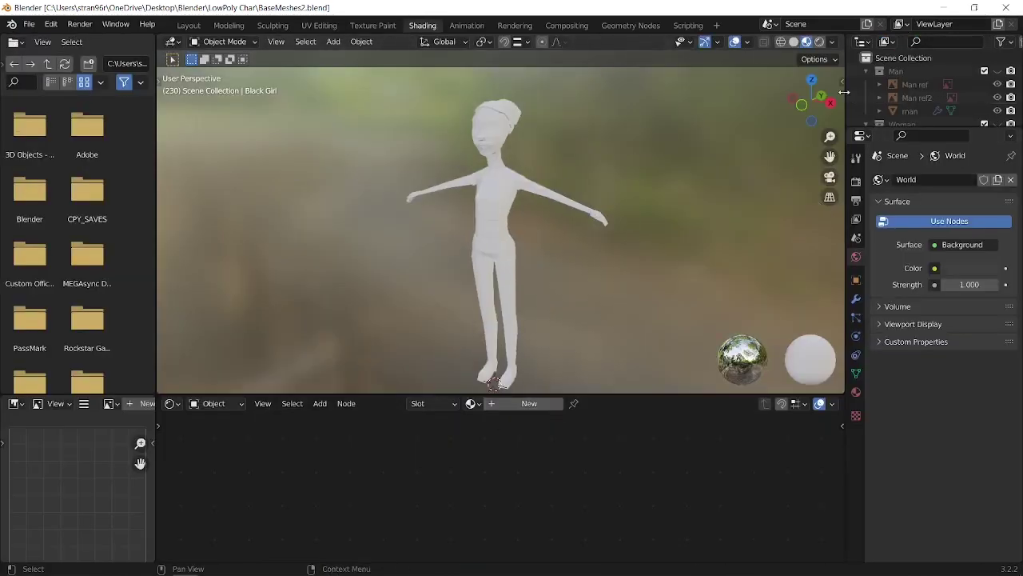
left_click_drag(844, 93, 959, 93)
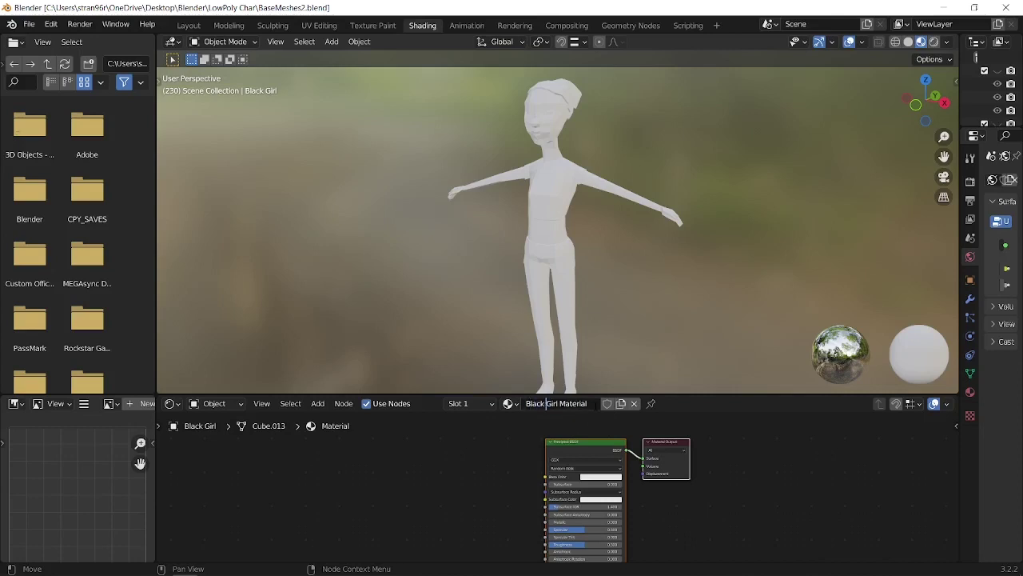
key("Return")
- Add an Image Texture node beside the Principled BSDF and connect its colour output to Base Color
key("shift+a")
key("Escape")
key("shift+a")
left_click(308, 419)
type("im")
key("Return")
left_click(424, 464)
scroll(456, 470, "up", 2)
left_click_drag(496, 478, 517, 470)
- Load the colour palette image from the ref folder into the Image Texture node, and save the file
left_click(477, 499)
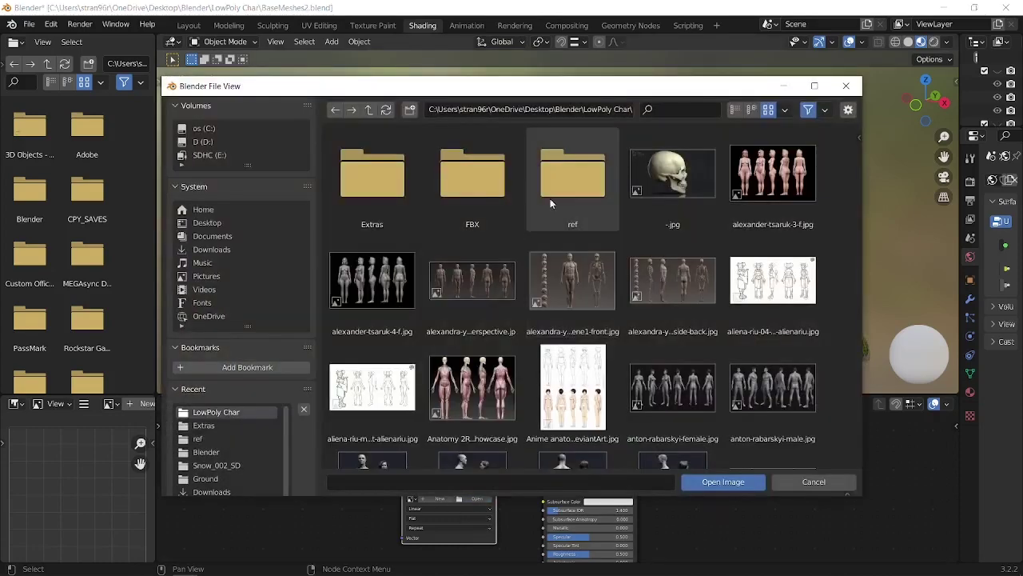
double_click(528, 179)
double_click(395, 171)
scroll(624, 216, "down", 1)
key("ctrl+s")
- In the UV Editing workspace, select the linked hair and bun faces, delimited by seams
left_click(317, 26)
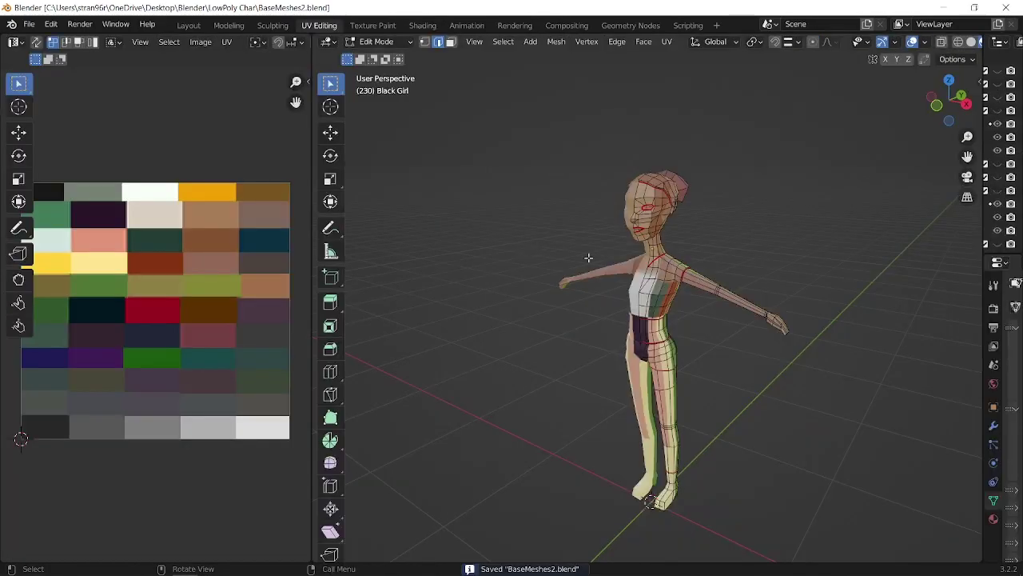
scroll(759, 210, "up", 3)
middle_click_drag(759, 210, 607, 223)
key("l")
middle_click_drag(711, 216, 644, 243)
scroll(594, 193, "up", 3)
scroll(595, 194, "down", 3)
middle_click_drag(594, 194, 728, 317)
left_click(626, 246)
scroll(626, 245, "down", 3)
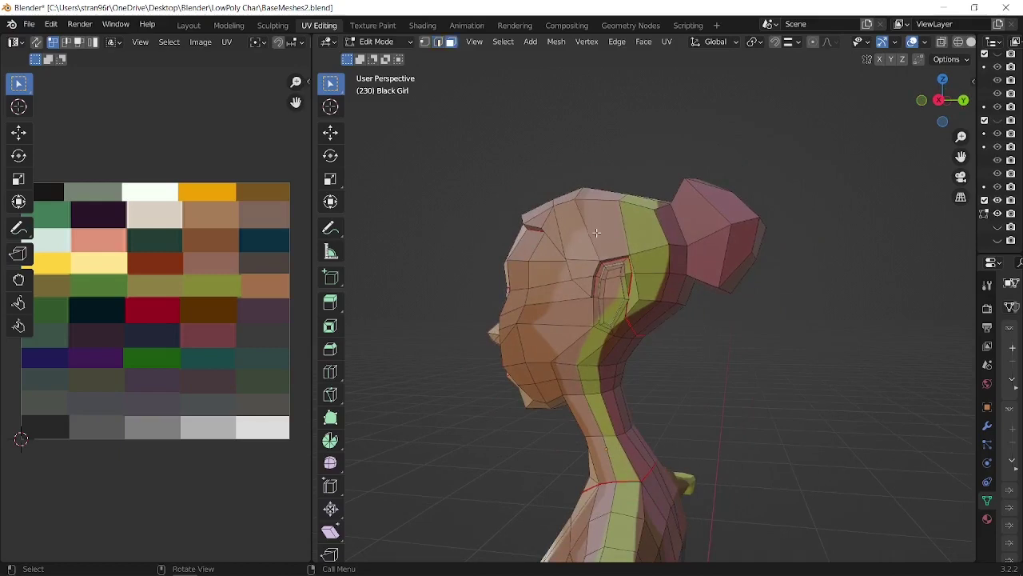
key("l")
middle_click_drag(597, 233, 452, 321)
scroll(452, 320, "down", 3)
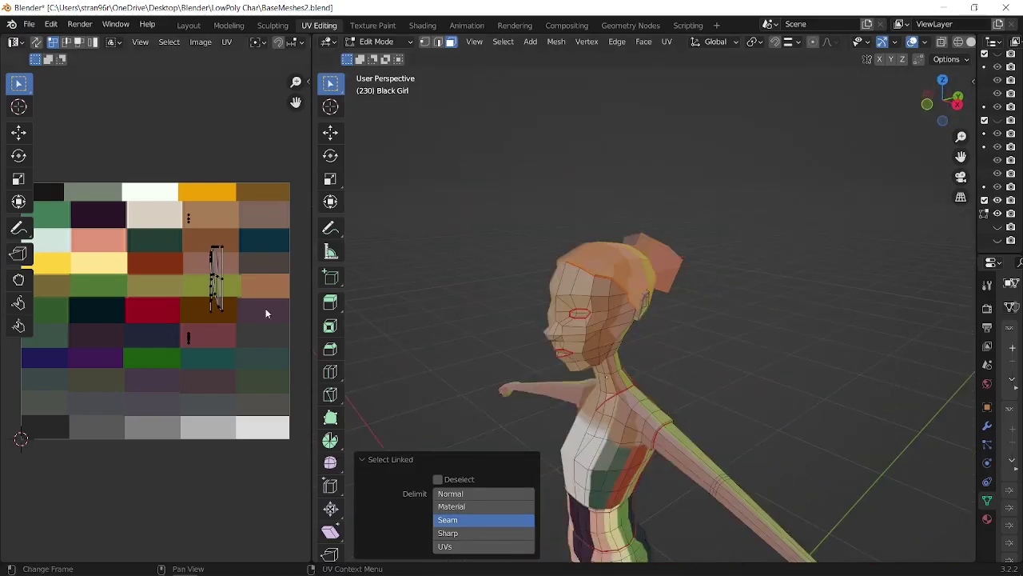
- Shrink the UVs of the selected hair faces to a point and move them onto the palette's black swatch
key("a")
key("s")
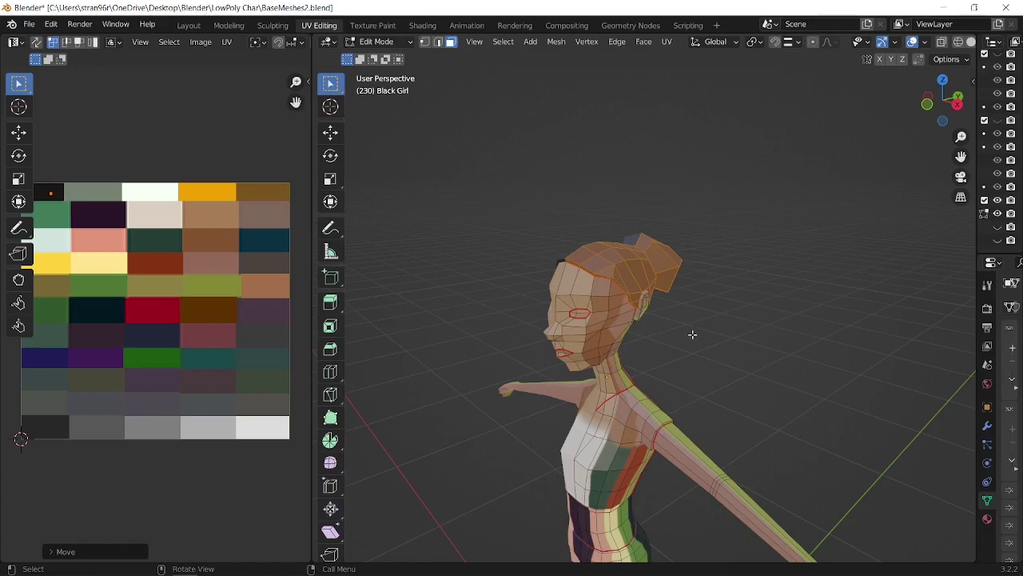
middle_click_drag(682, 330, 641, 294)
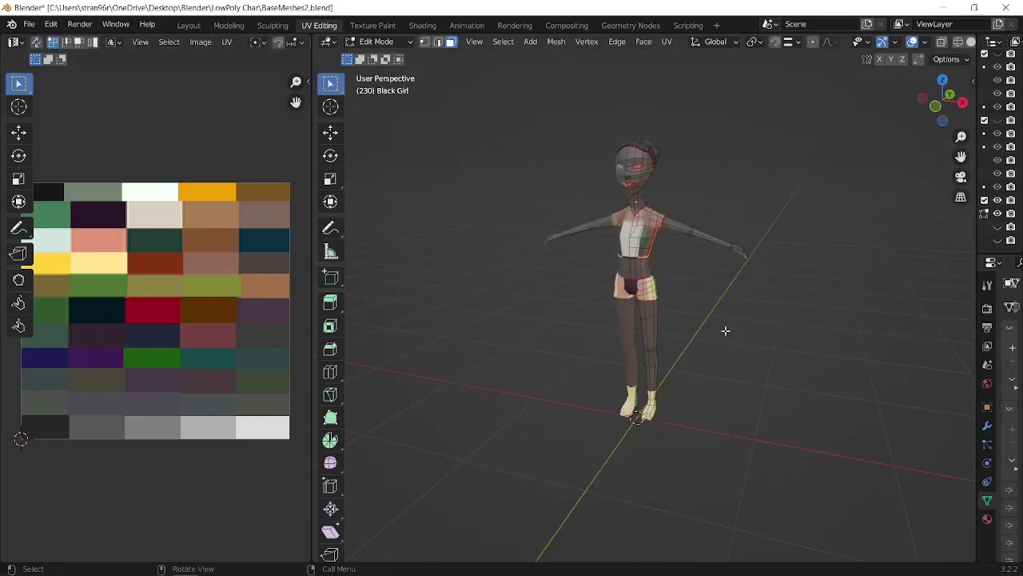
key("g")
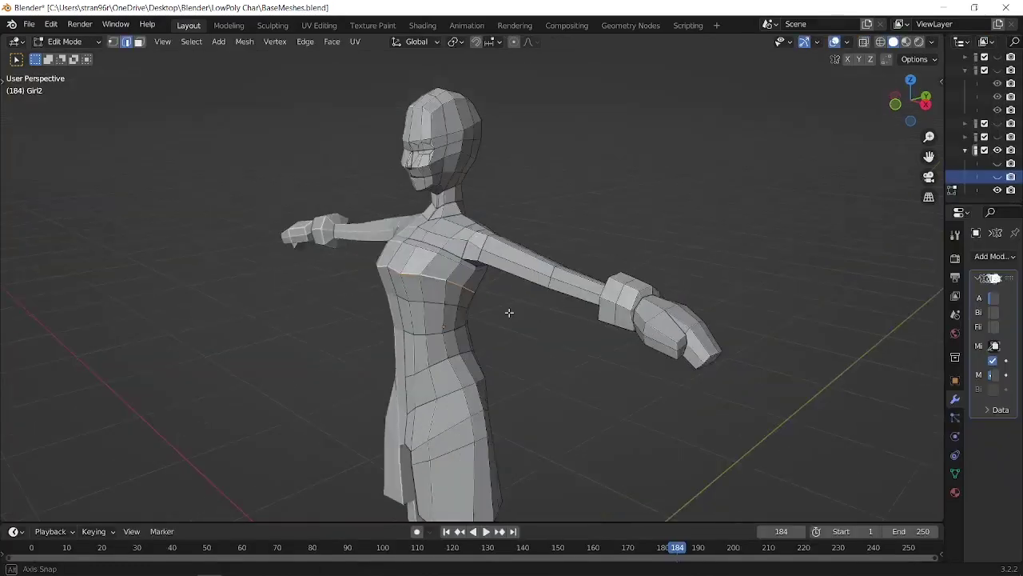
- Bevel the edge loop under the bust on the Girl2 mesh with a width of about 0.087 m
scroll(510, 312, "up", 3)
key("ctrl+b")
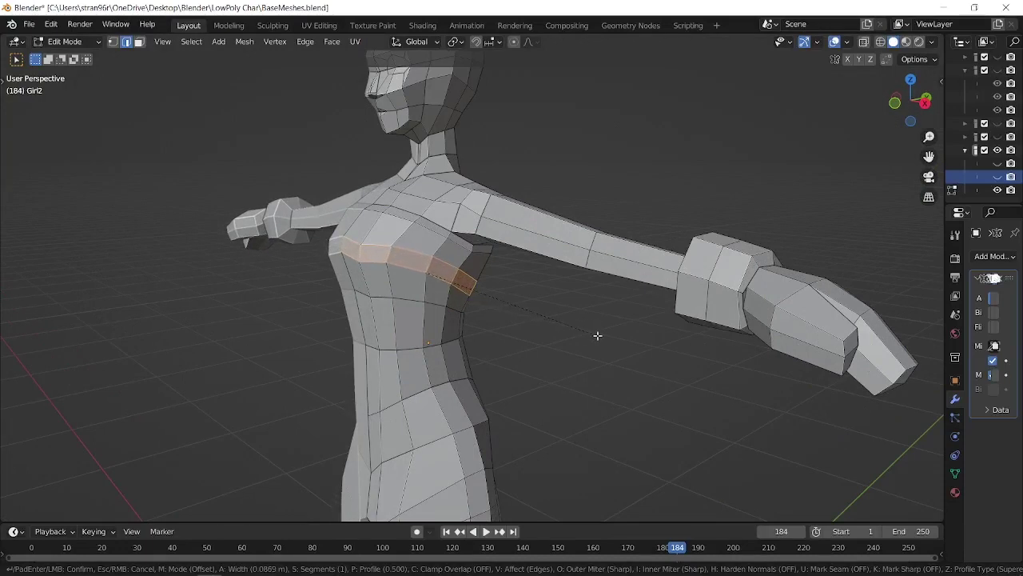
left_click(598, 336)
- Select the band of faces around the upper chest and fatten it outward along its normals by about 0.06 m
left_click(406, 234, "alt")
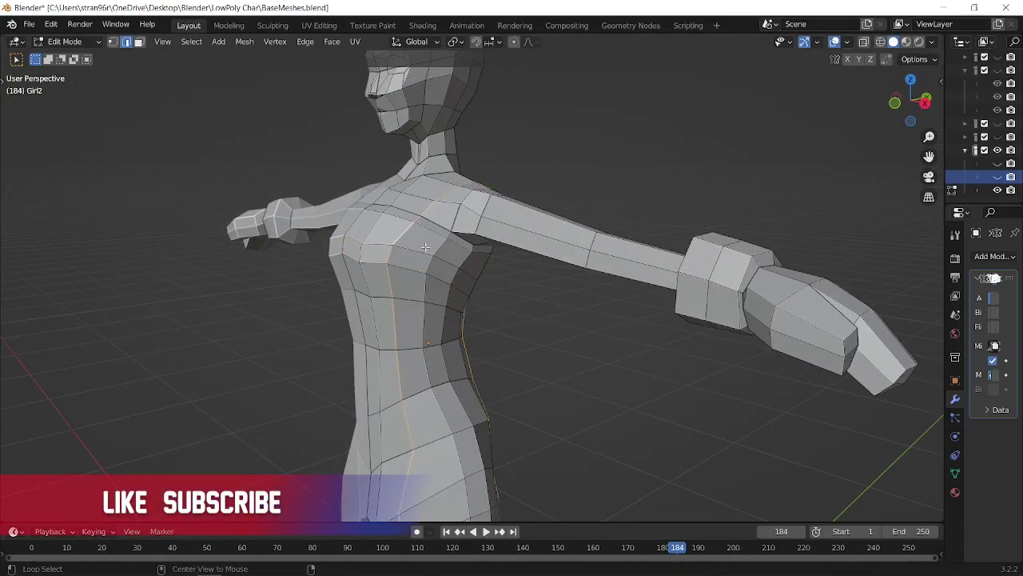
key("3")
left_click(419, 234, "alt")
left_click(443, 250, "alt")
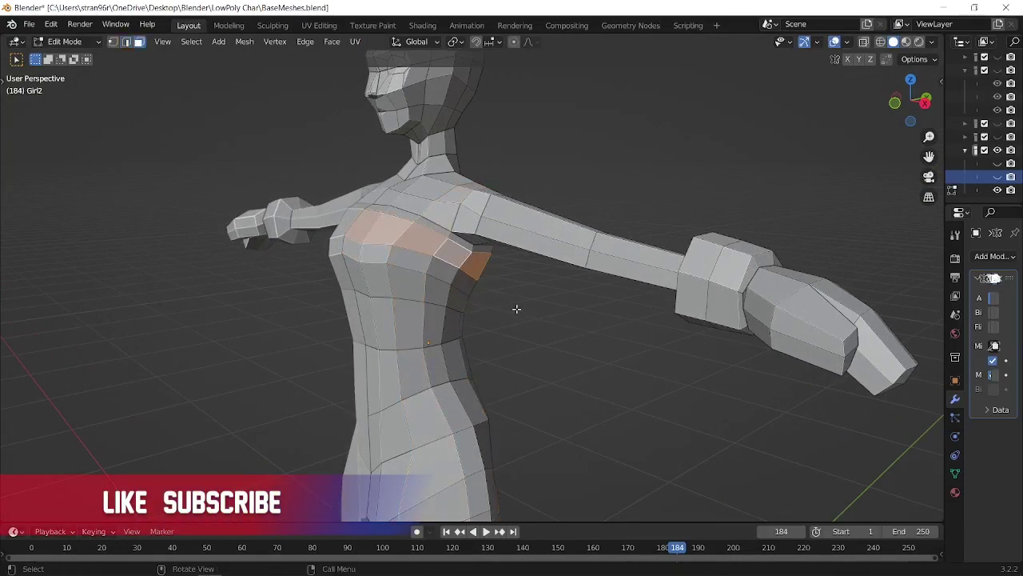
key("alt+s")
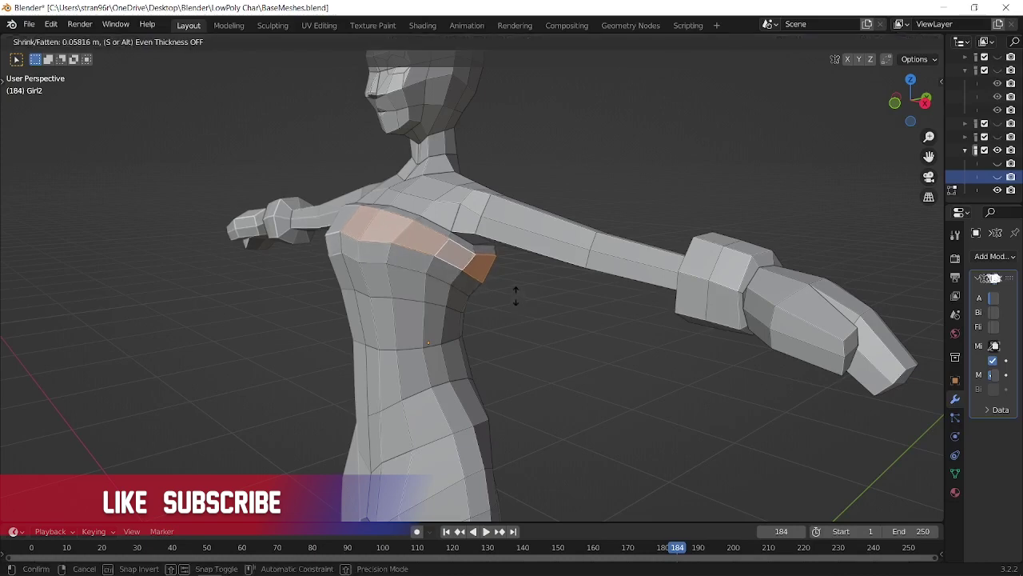
left_click(515, 294)
- In the right side view, shift the chest band slightly to shape the top's upper edge, and save the file
key("KP_3")
scroll(463, 270, "up", 2)
key("g")
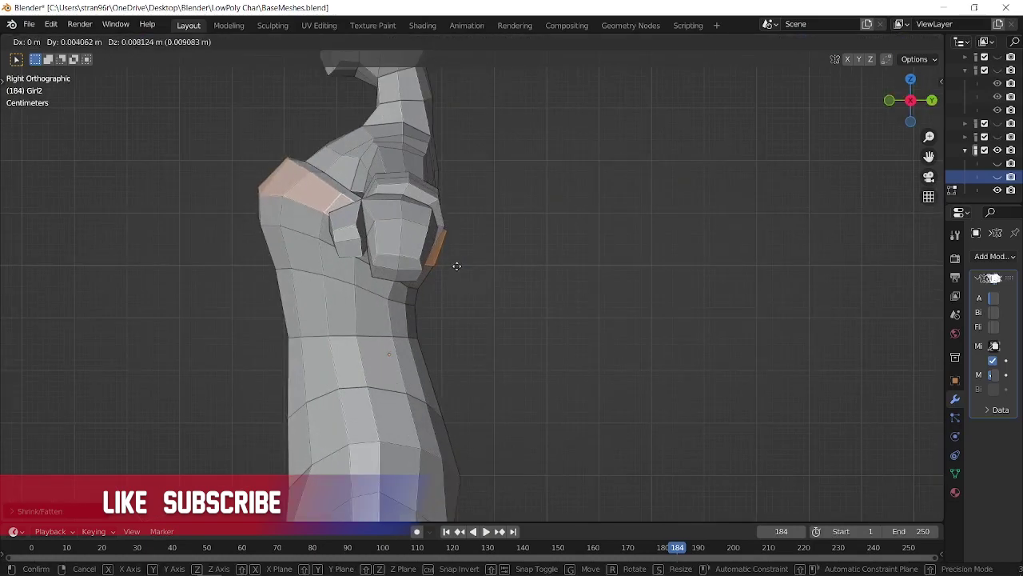
left_click(461, 264)
middle_click_drag(462, 263, 519, 285)
scroll(505, 258, "up", 3)
scroll(519, 295, "down", 5)
scroll(519, 285, "down", 5)
middle_click_drag(509, 345, 450, 279)
key("ctrl+s")
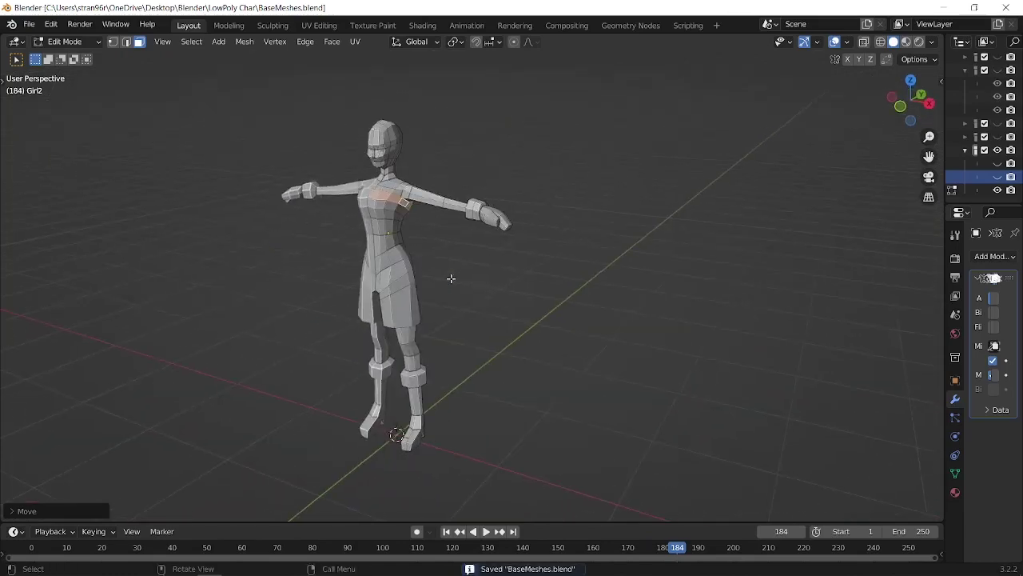